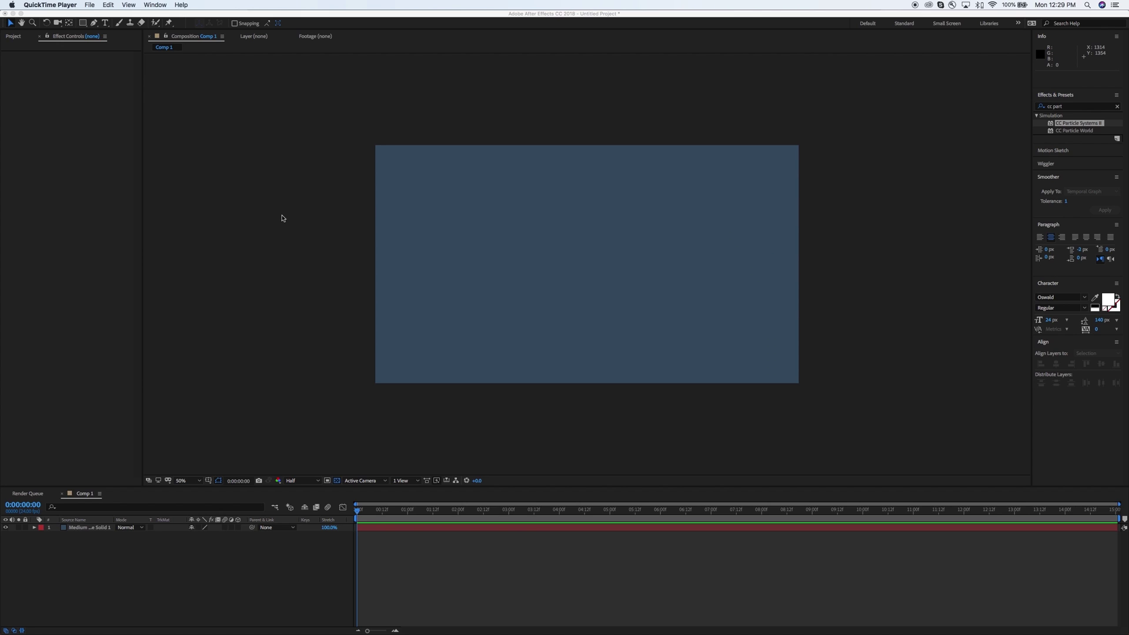
Step: Lock the blue background solid on layer 1 and hide it via Hide Shy Layers
{"action": "left_click", "coordinate": [282, 218]}
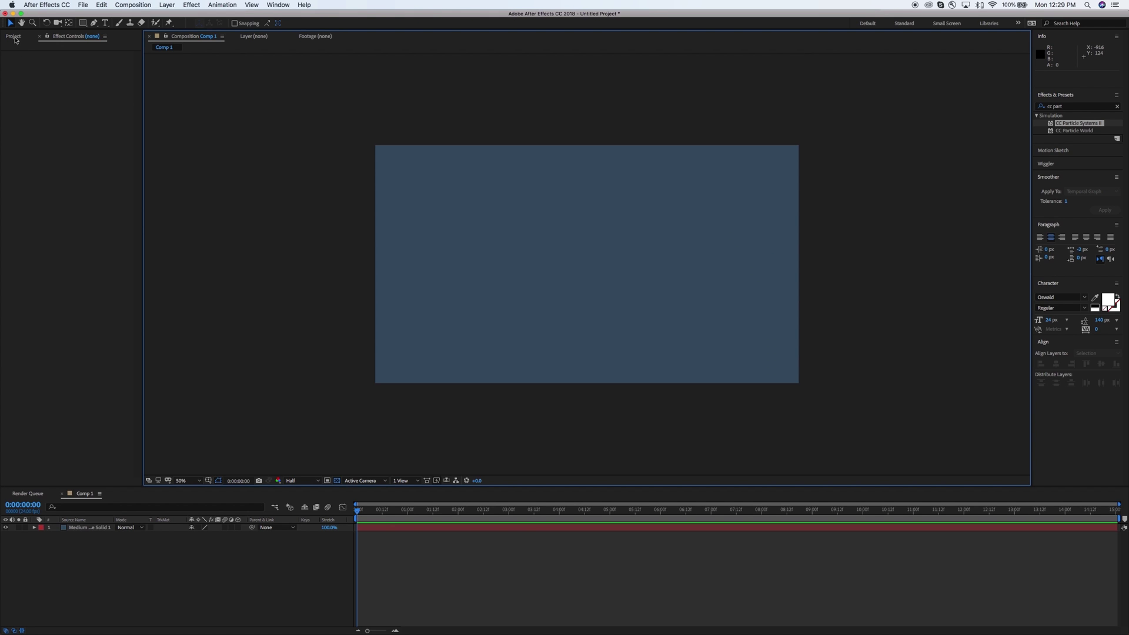
{"action": "left_click", "coordinate": [24, 528]}
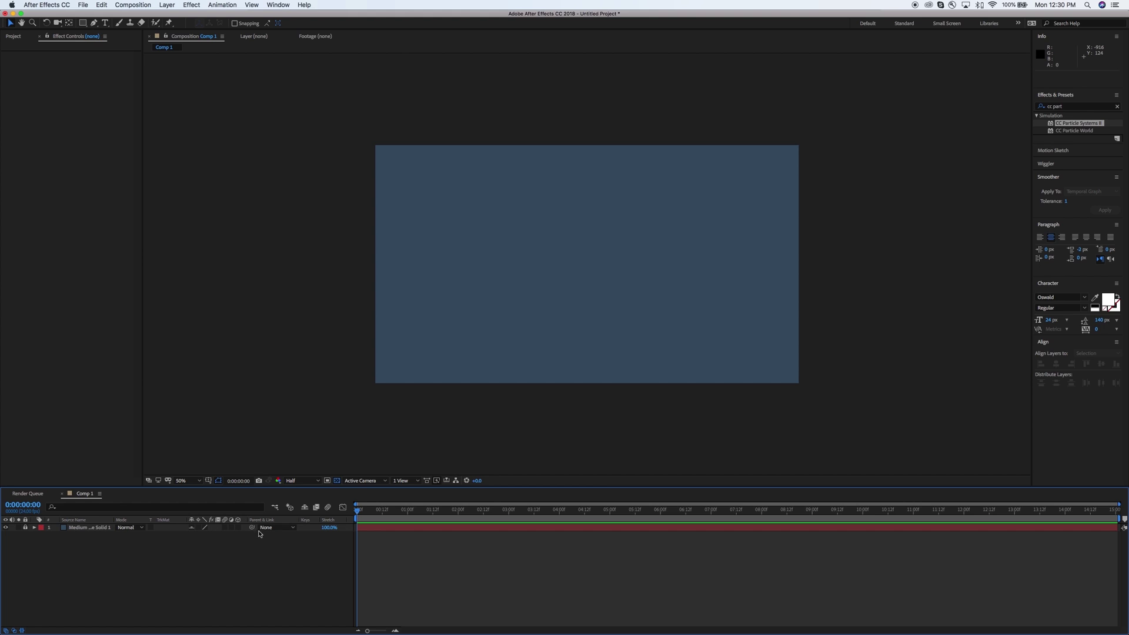
{"action": "left_click", "coordinate": [304, 506]}
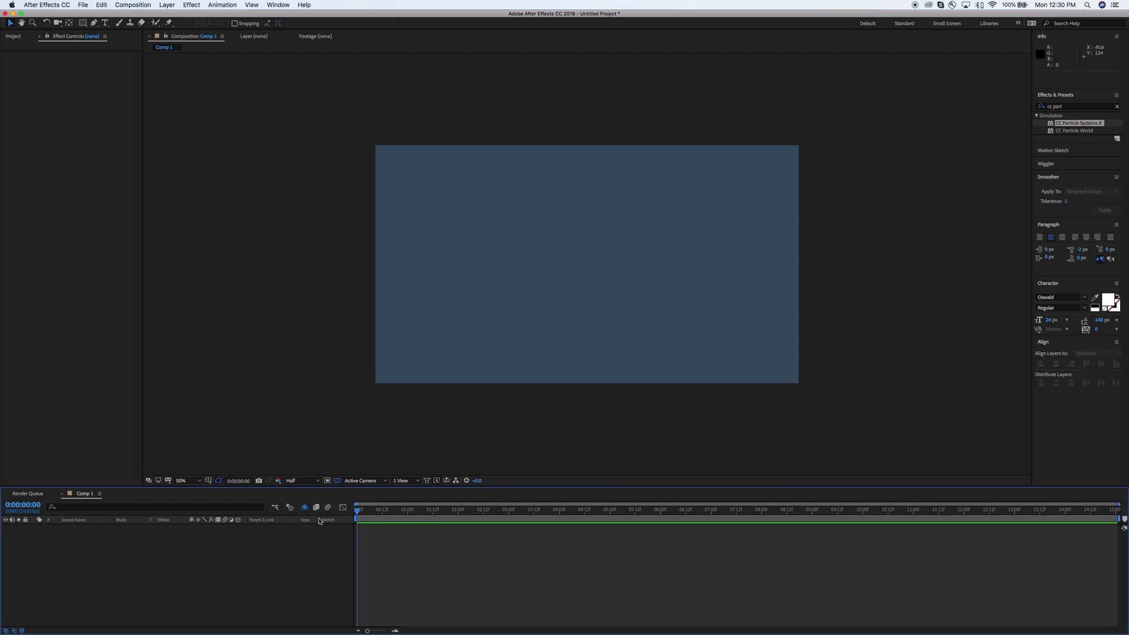
Step: Create a new black solid layer through Layer > New > Solid
{"action": "left_click", "coordinate": [241, 236]}
{"action": "left_click", "coordinate": [169, 7]}
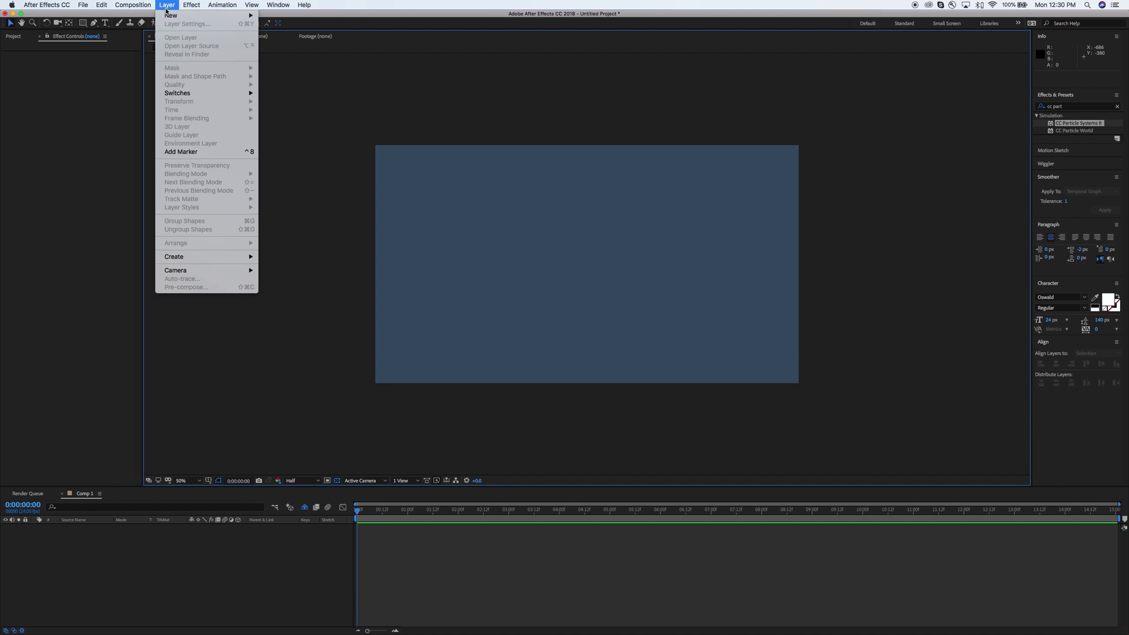
{"action": "mouse_move", "coordinate": [194, 15]}
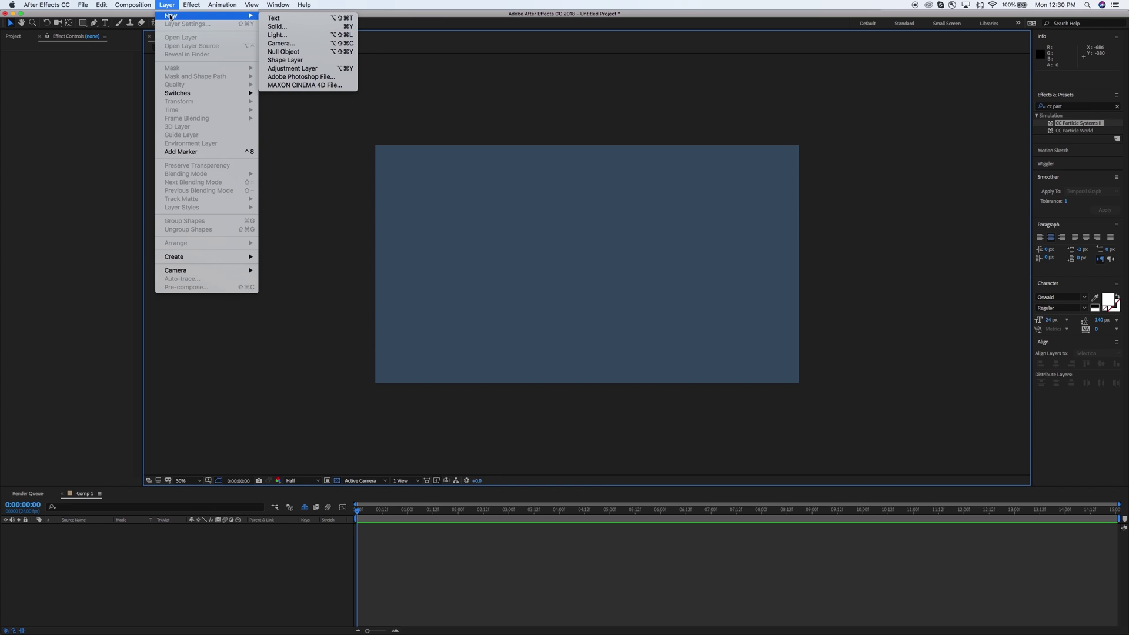
{"action": "left_click", "coordinate": [288, 27]}
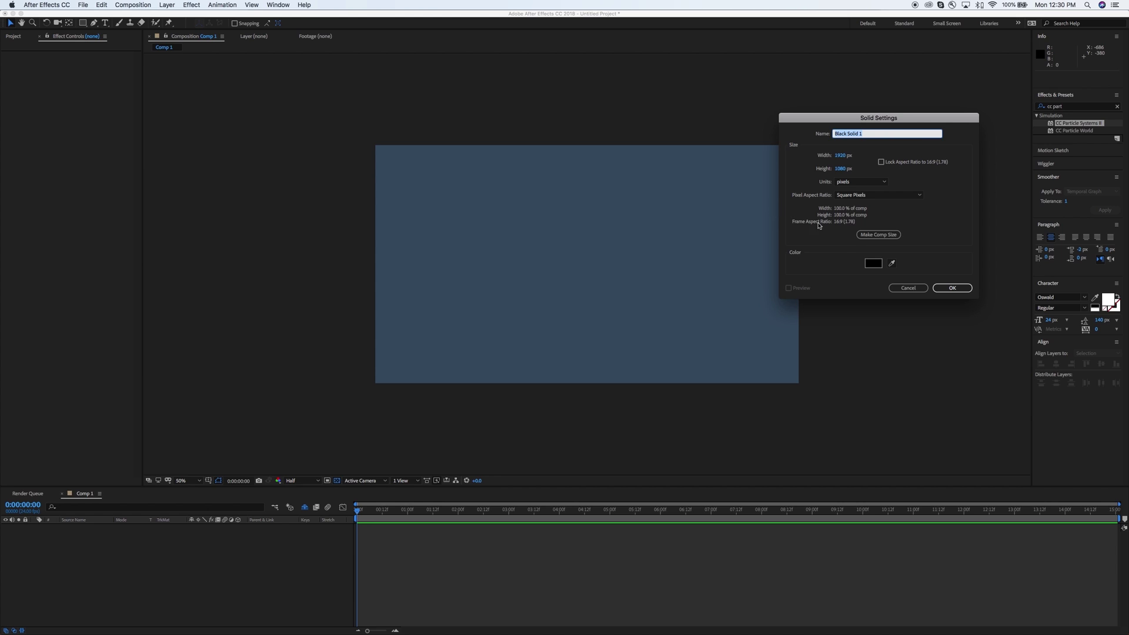
{"action": "left_click", "coordinate": [959, 290]}
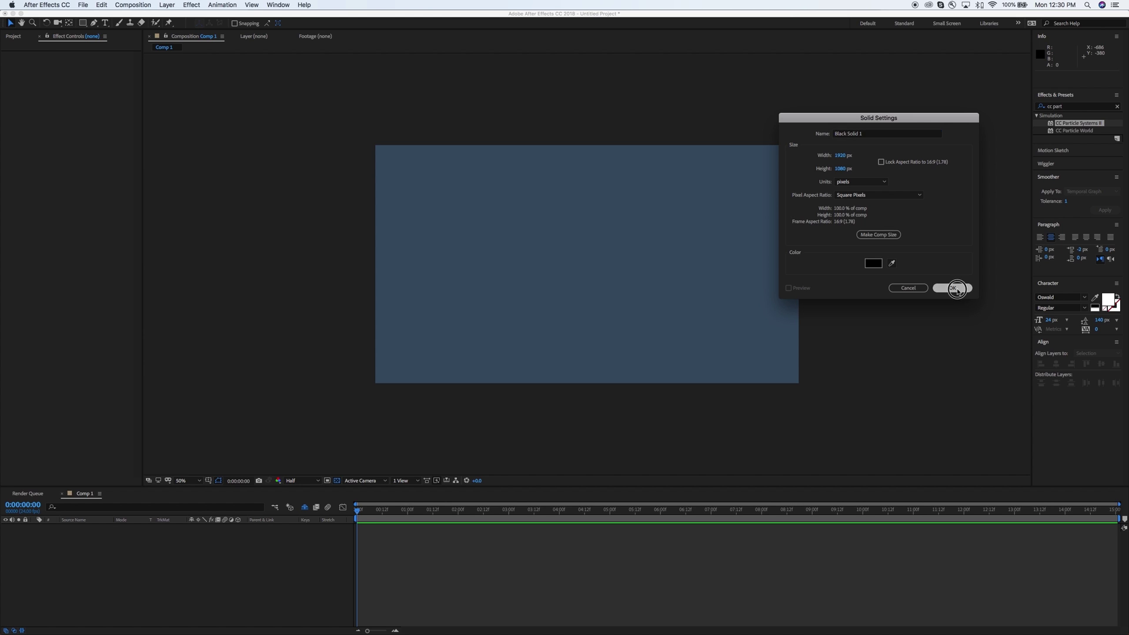
Step: Apply CC Particle Systems II to the black solid and scrub time to see the burst
{"action": "left_click", "coordinate": [1074, 109]}
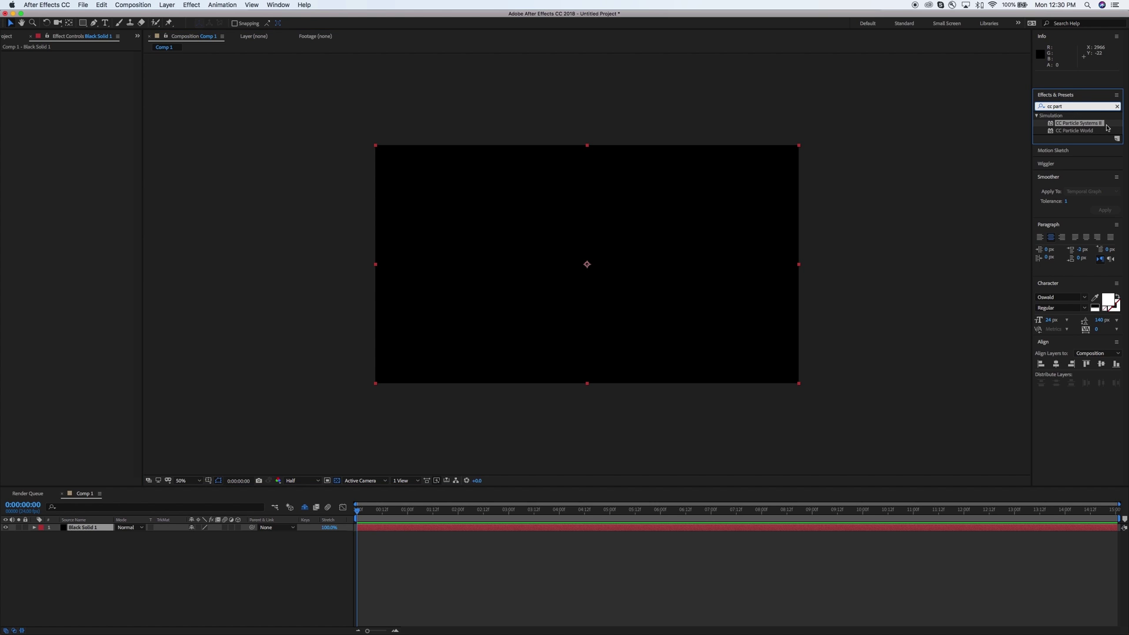
{"action": "left_click_drag", "start_coordinate": [1056, 127], "coordinate": [598, 234]}
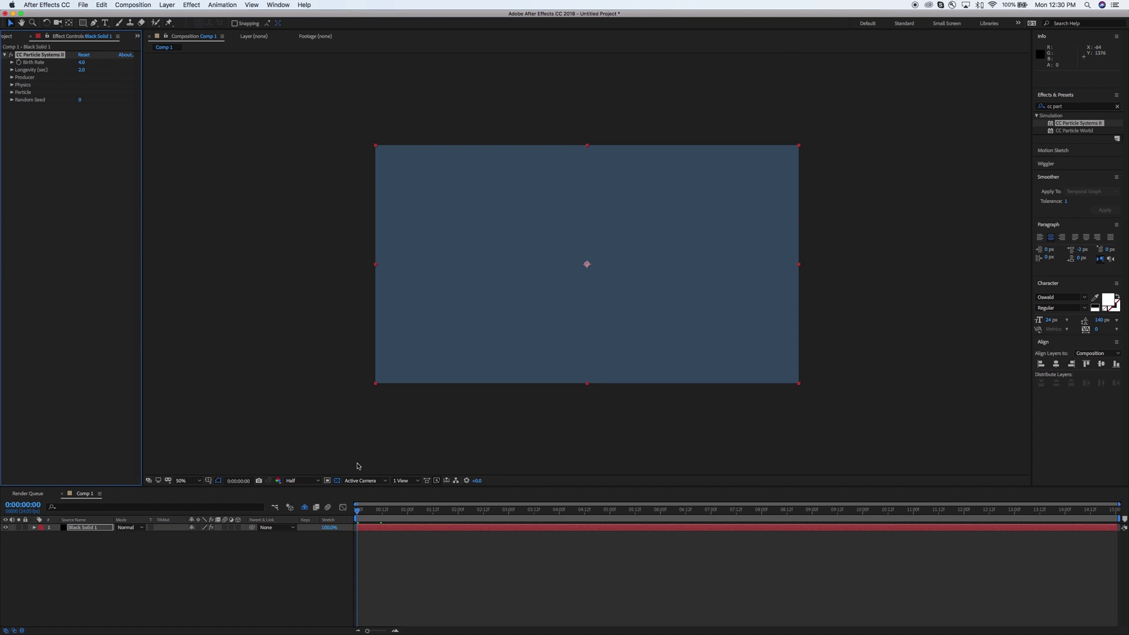
{"action": "mouse_move", "coordinate": [359, 511]}
{"action": "left_mouse_down"}
{"action": "mouse_move", "coordinate": [395, 511]}
{"action": "mouse_move", "coordinate": [362, 511]}
{"action": "mouse_move", "coordinate": [374, 510]}
{"action": "left_mouse_up"}
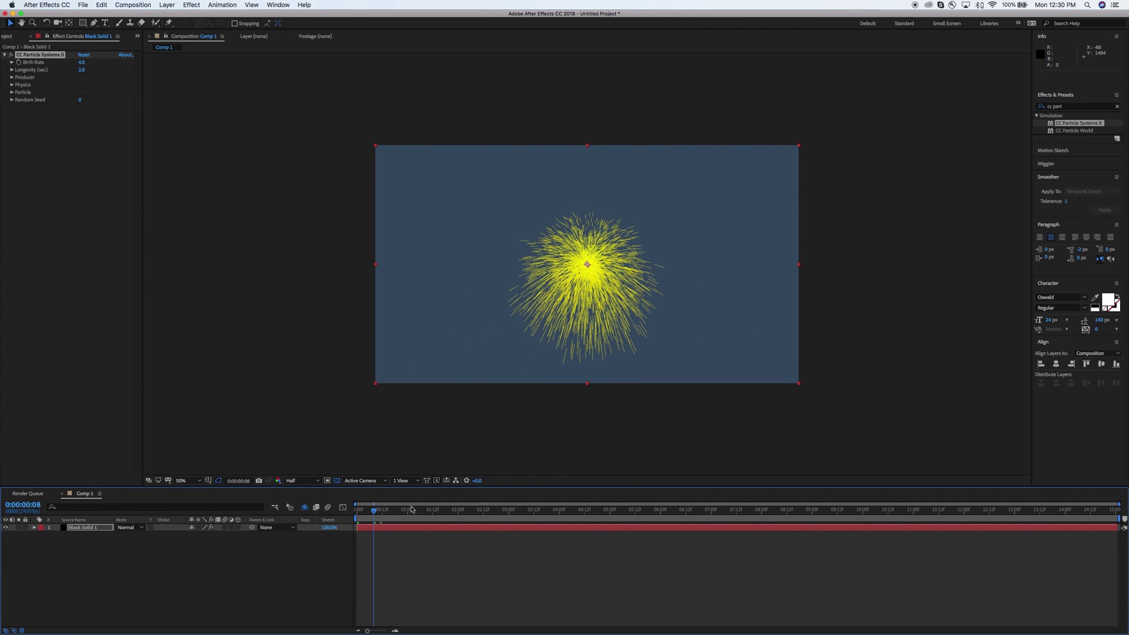
Step: Set the particle Physics Animation to Vortex
{"action": "left_click", "coordinate": [12, 85]}
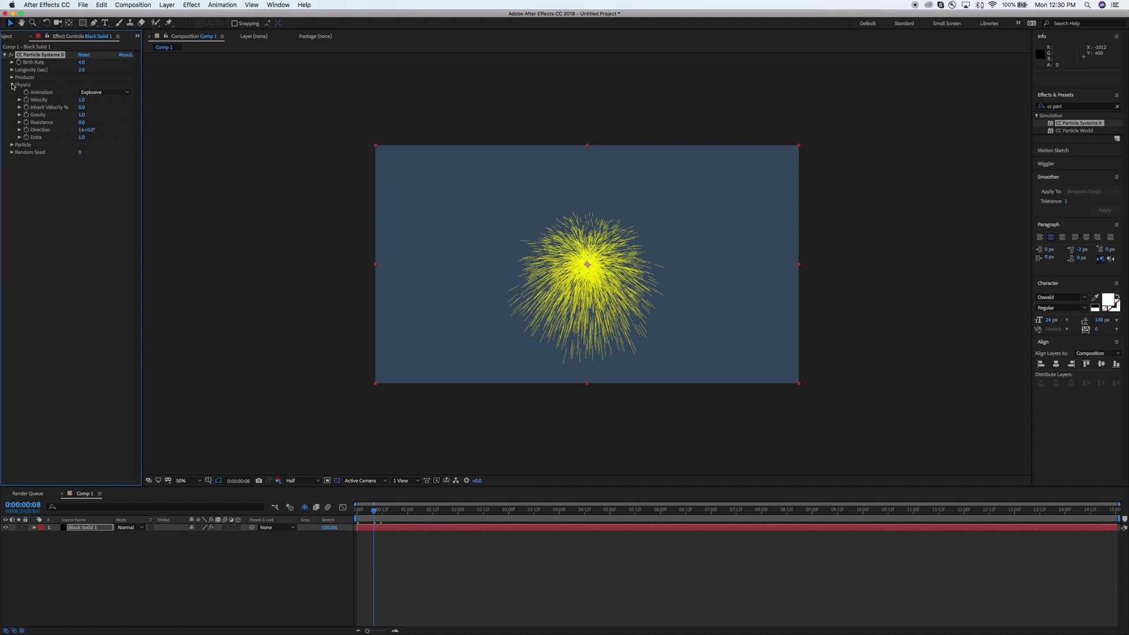
{"action": "left_click", "coordinate": [127, 93]}
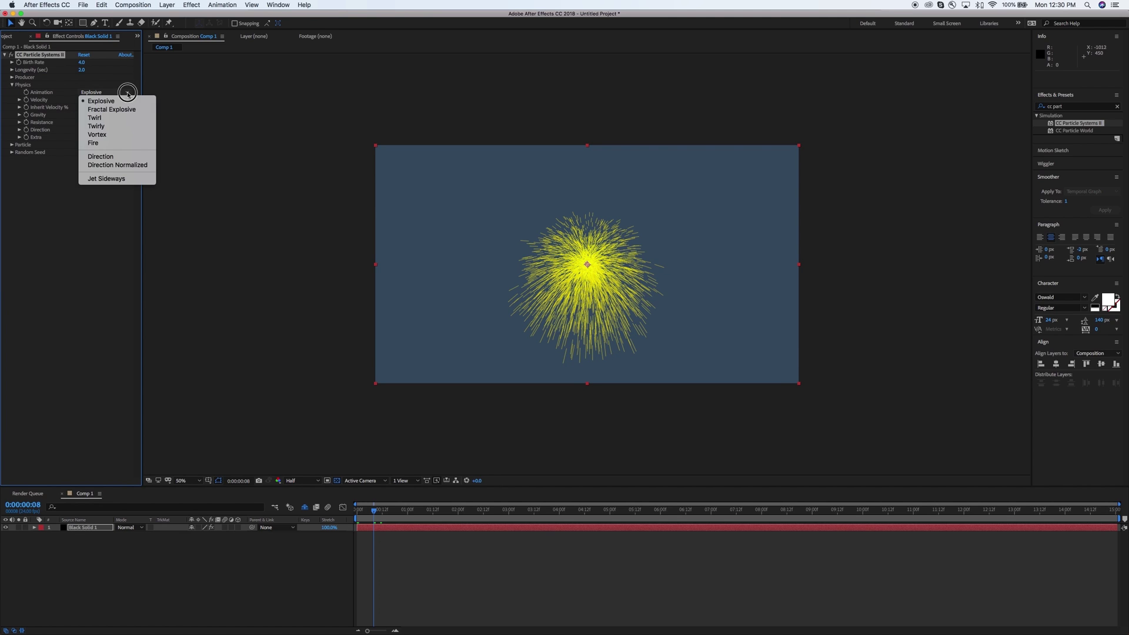
{"action": "left_click", "coordinate": [116, 134]}
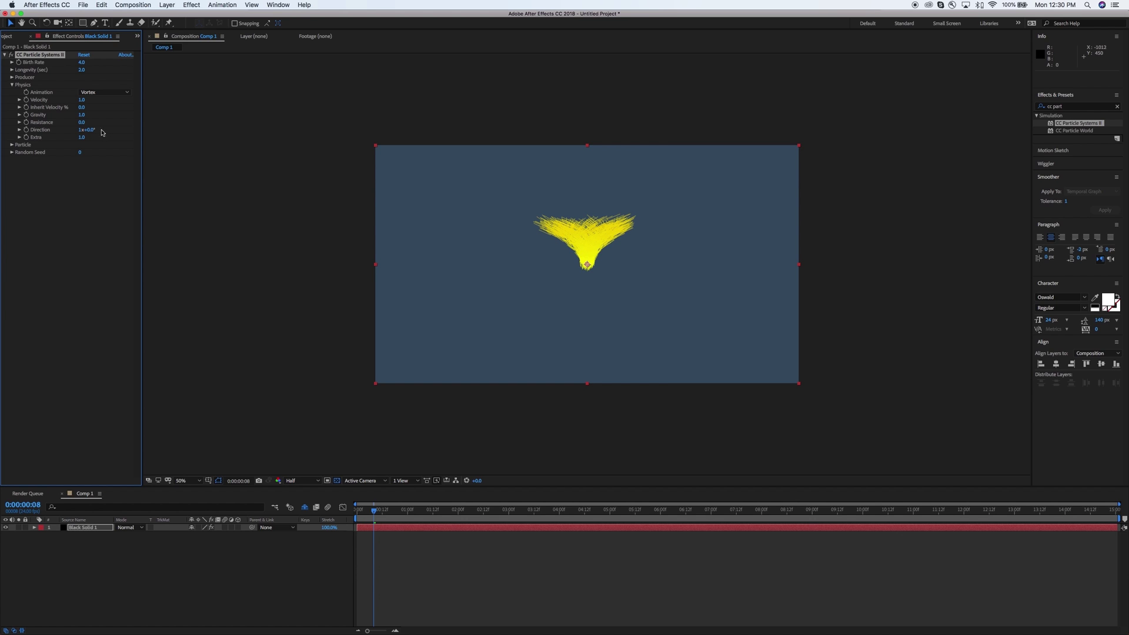
Step: Set Velocity 2.0, Inherit Velocity % 0, and lower Gravity so particles rise
{"action": "left_click", "coordinate": [83, 100]}
{"action": "key", "text": "Tab"}
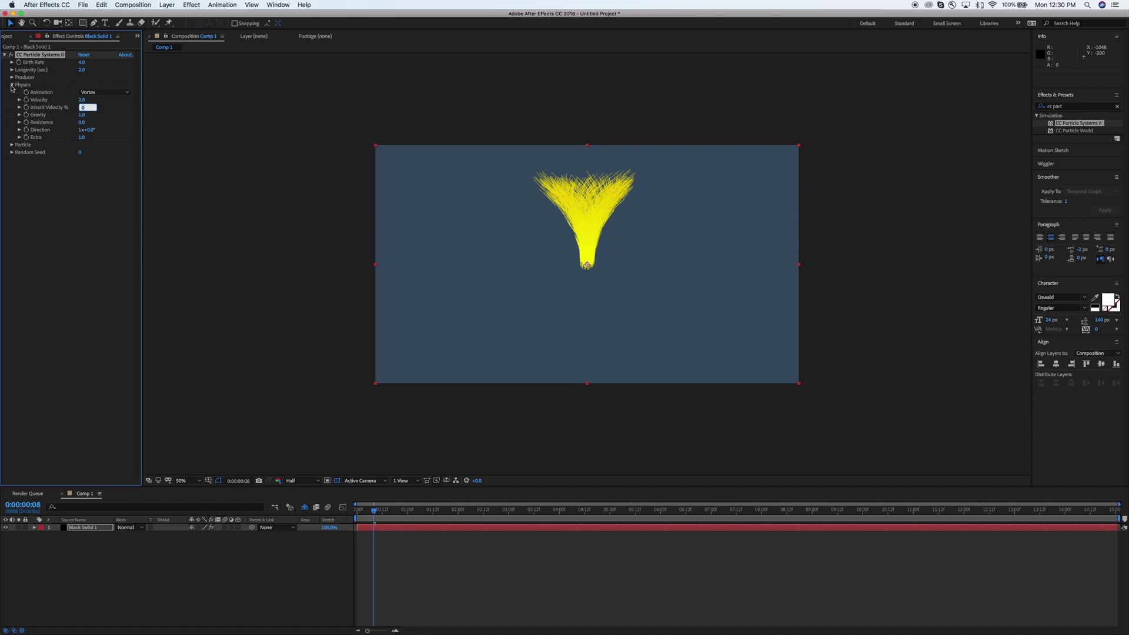
{"action": "left_click", "coordinate": [83, 115]}
{"action": "key", "text": "Return"}
{"action": "left_click", "coordinate": [83, 116]}
{"action": "left_click_drag", "start_coordinate": [82, 117], "coordinate": [42, 121]}
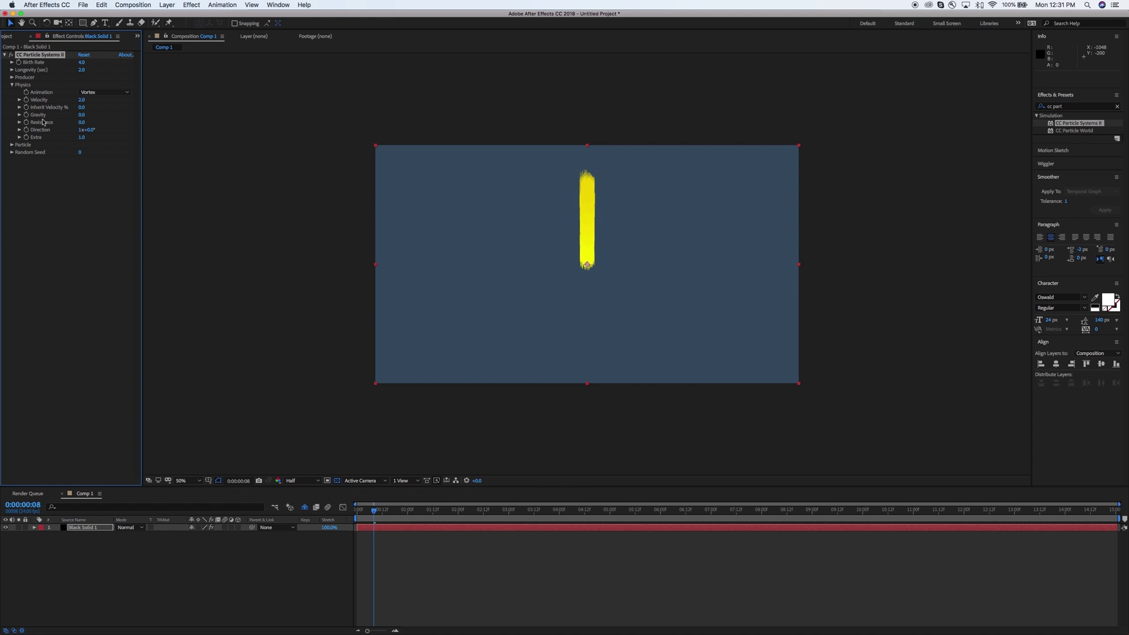
{"action": "left_click", "coordinate": [11, 145]}
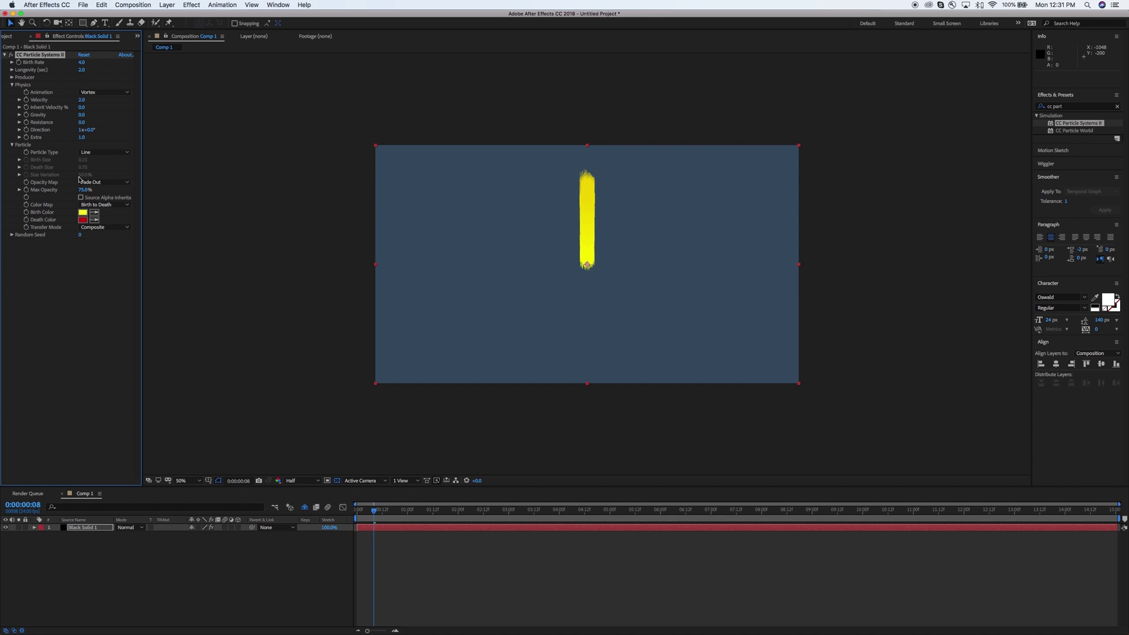
Step: Make particles Faded Sphere with Birth Size 0.60, Death Size 0.20, Size Variation 50%
{"action": "left_click", "coordinate": [127, 152]}
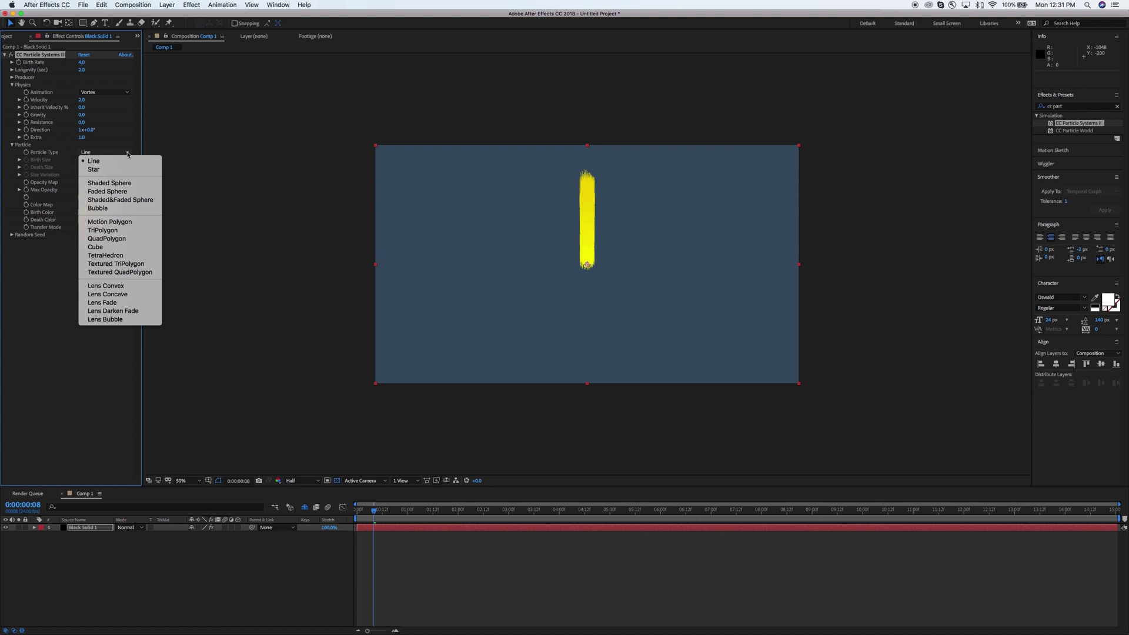
{"action": "left_click", "coordinate": [121, 192]}
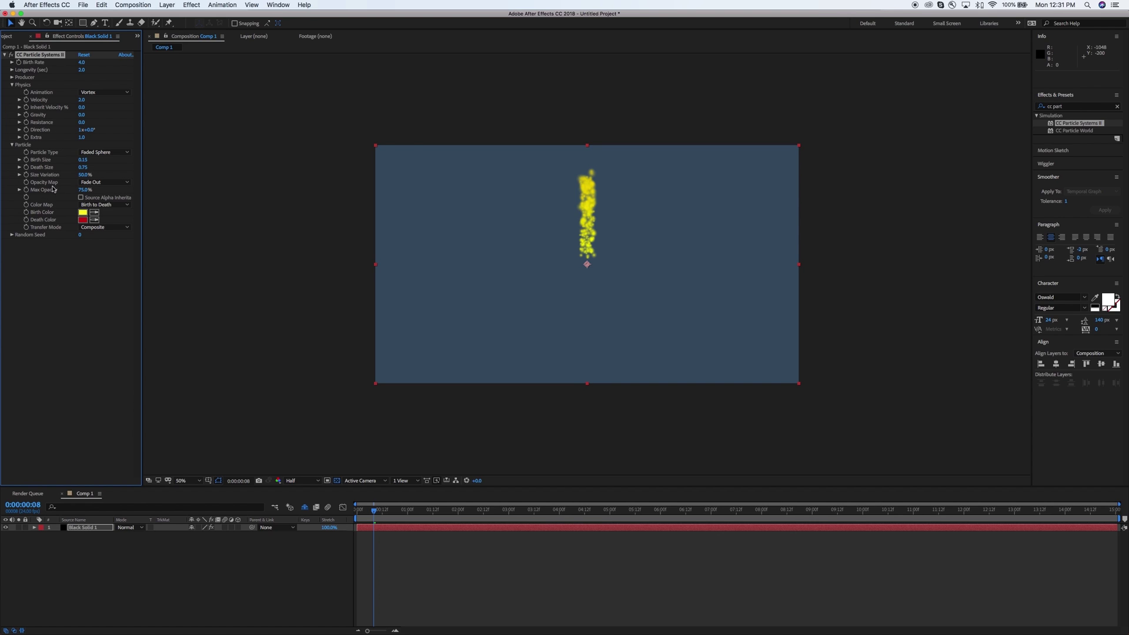
{"action": "left_click", "coordinate": [84, 159]}
{"action": "type", "text": ".6"}
{"action": "key", "text": "Tab"}
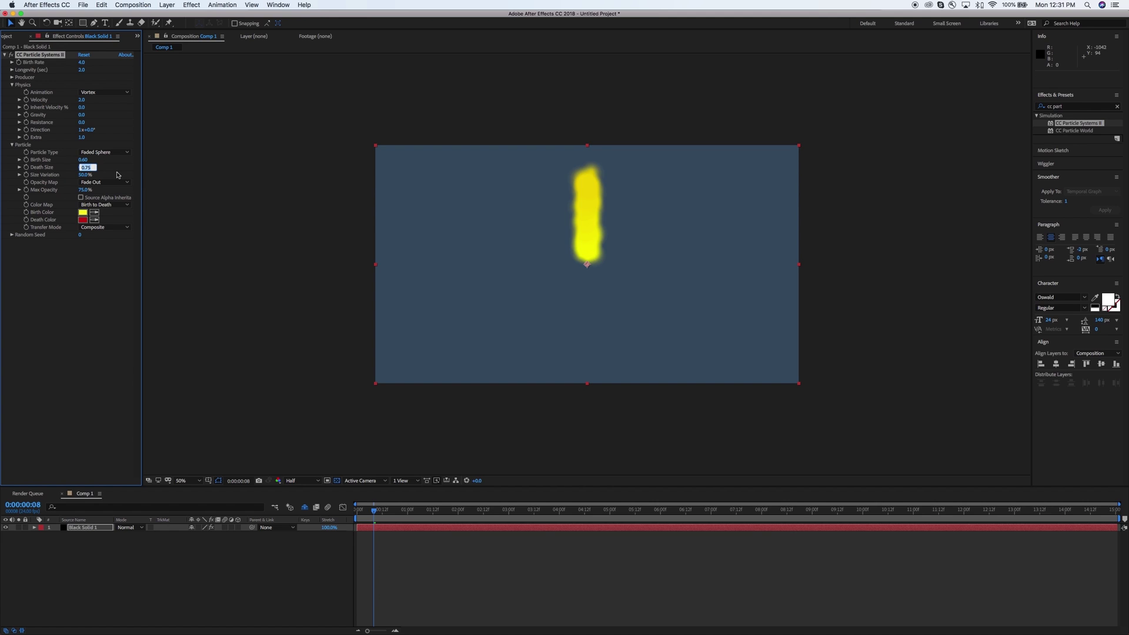
{"action": "type", "text": ".2"}
{"action": "key", "text": "Tab"}
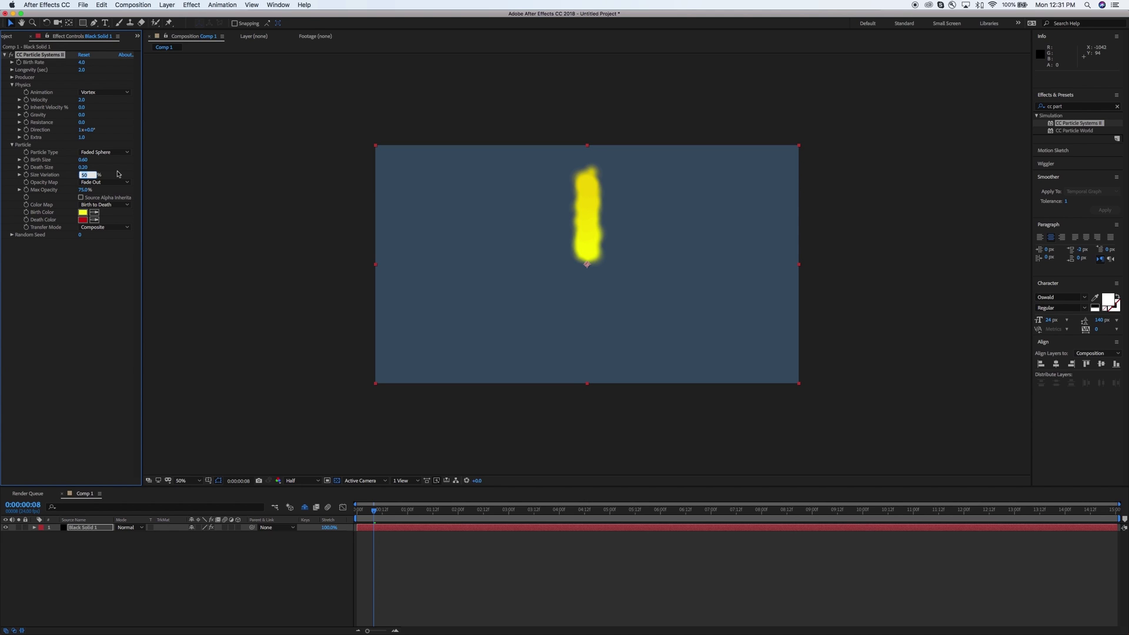
{"action": "left_click", "coordinate": [12, 84]}
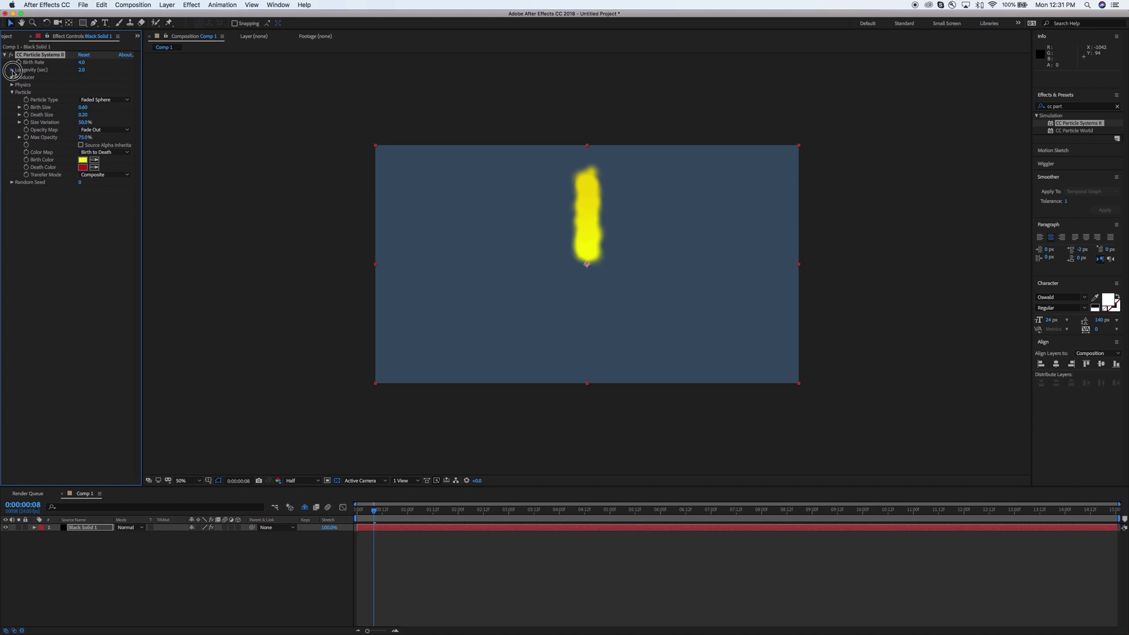
Step: Set particle Longevity to 0.5 sec and lower Velocity to about 1.5
{"action": "left_click", "coordinate": [11, 69]}
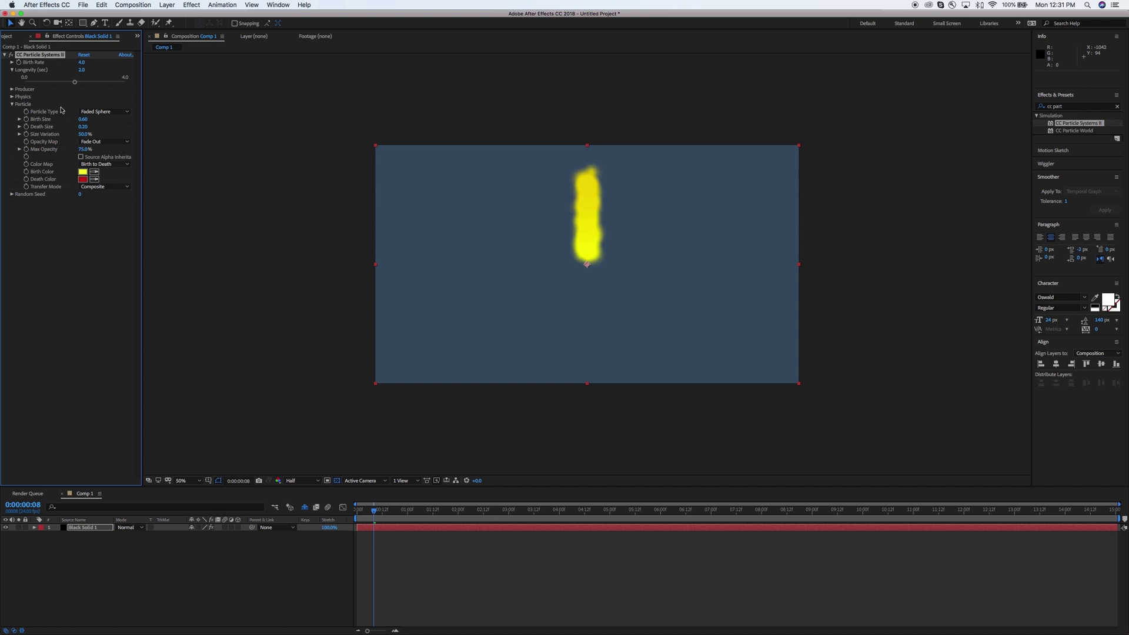
{"action": "left_click_drag", "start_coordinate": [74, 84], "coordinate": [37, 87]}
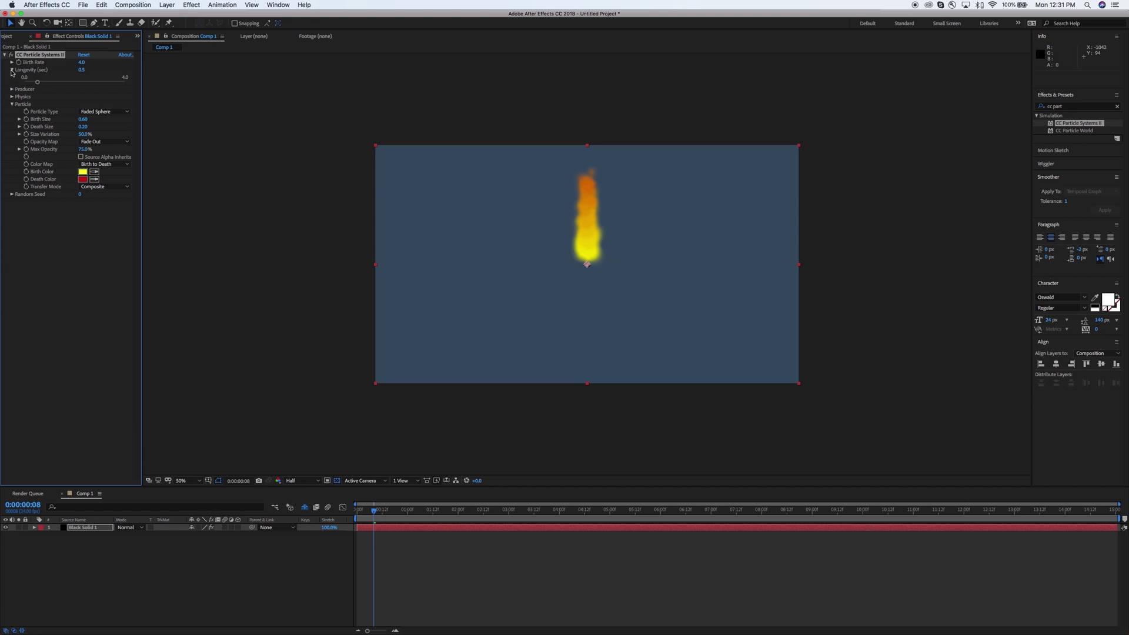
{"action": "left_click", "coordinate": [12, 70]}
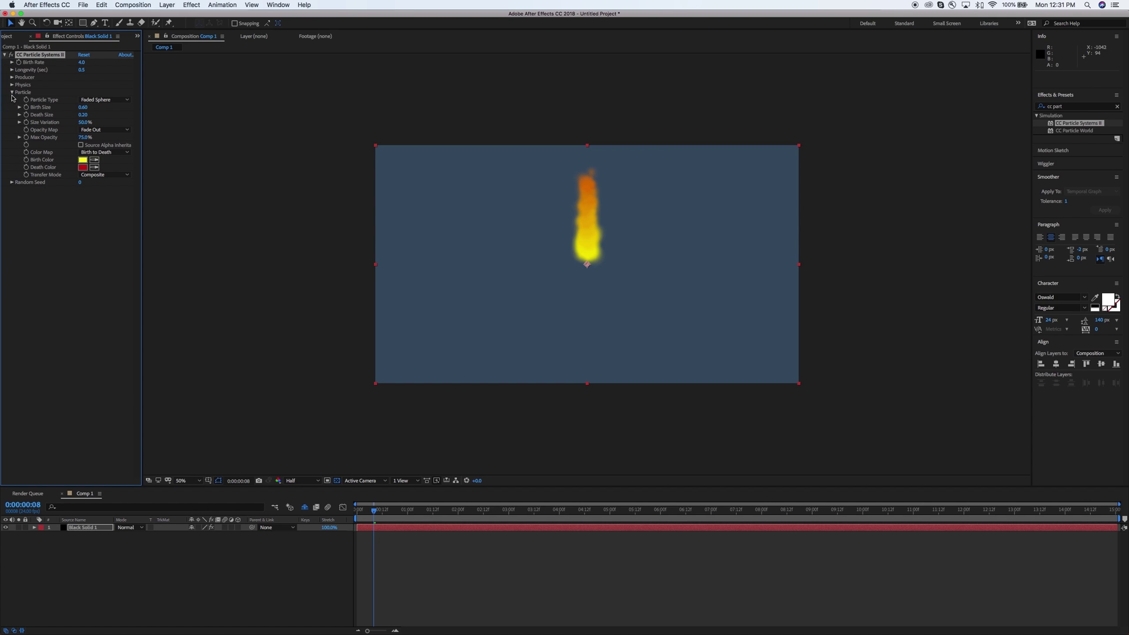
{"action": "left_click", "coordinate": [12, 91]}
{"action": "left_click", "coordinate": [12, 86]}
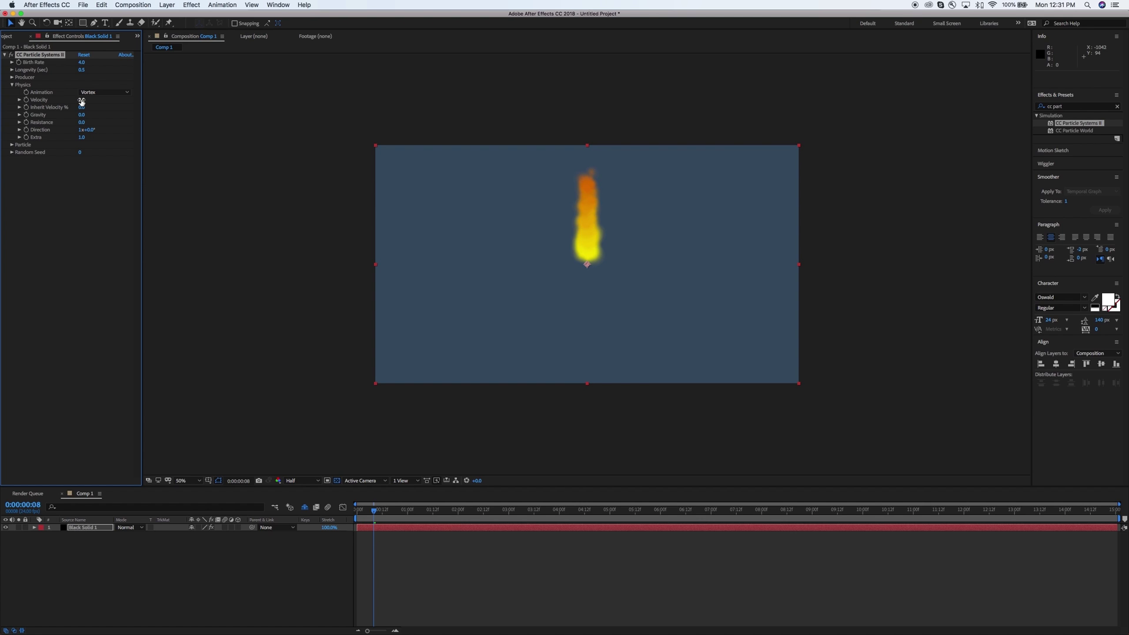
{"action": "left_click_drag", "start_coordinate": [81, 101], "coordinate": [65, 106]}
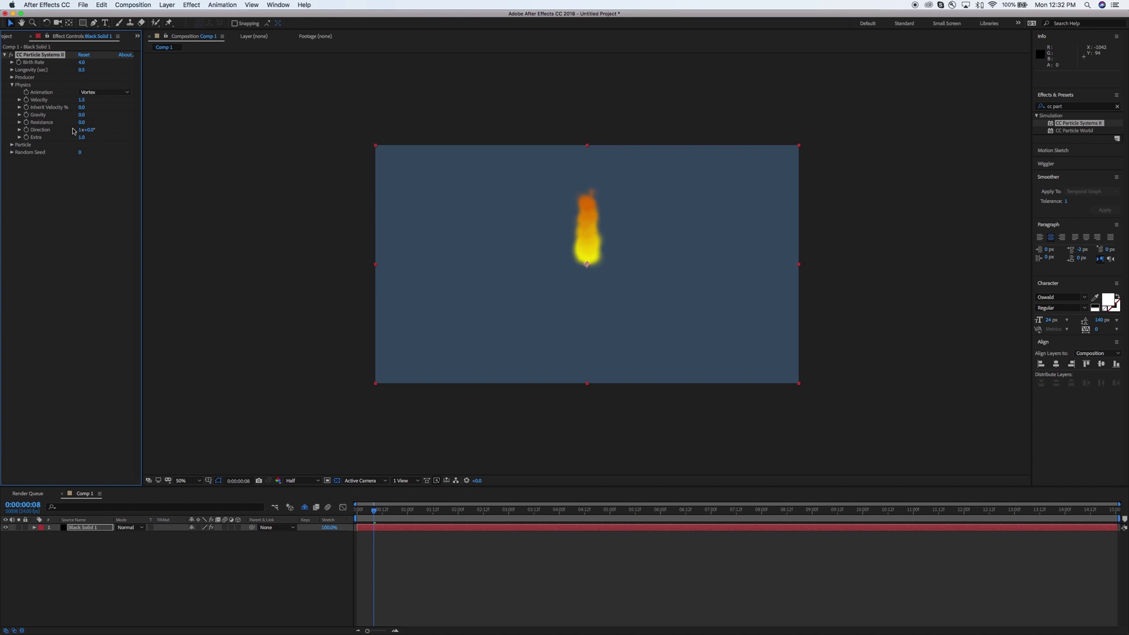
Step: Preview the flame, then set the Producer's Radius X to 0.0
{"action": "key", "text": "space"}
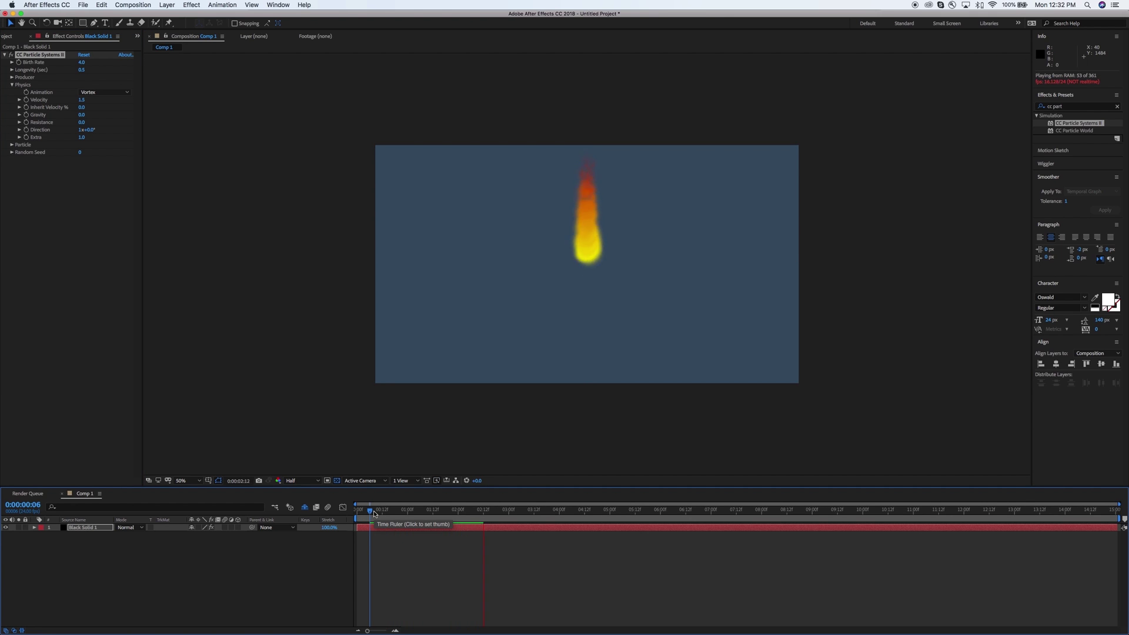
{"action": "key", "text": "space"}
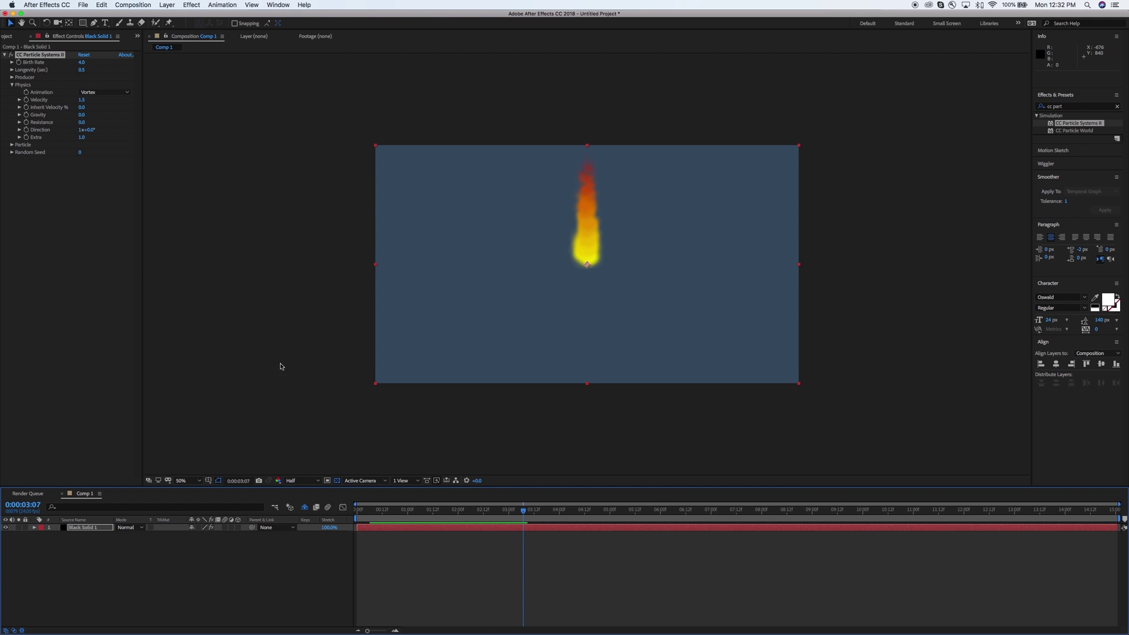
{"action": "left_click_drag", "start_coordinate": [523, 513], "coordinate": [445, 511]}
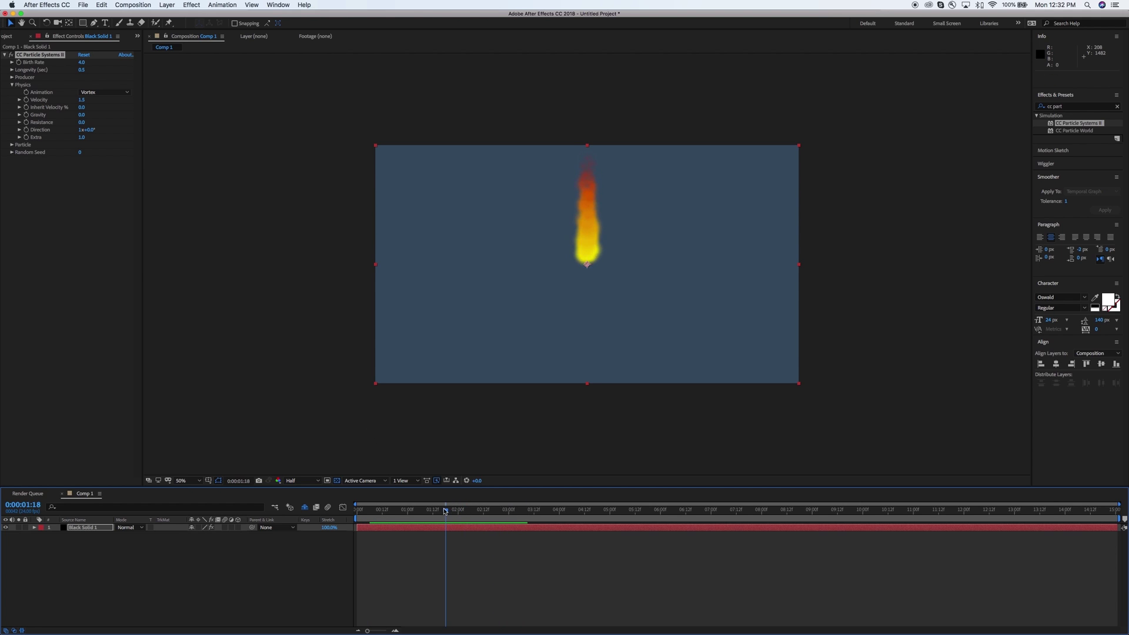
{"action": "left_click", "coordinate": [12, 83]}
{"action": "left_click", "coordinate": [11, 78]}
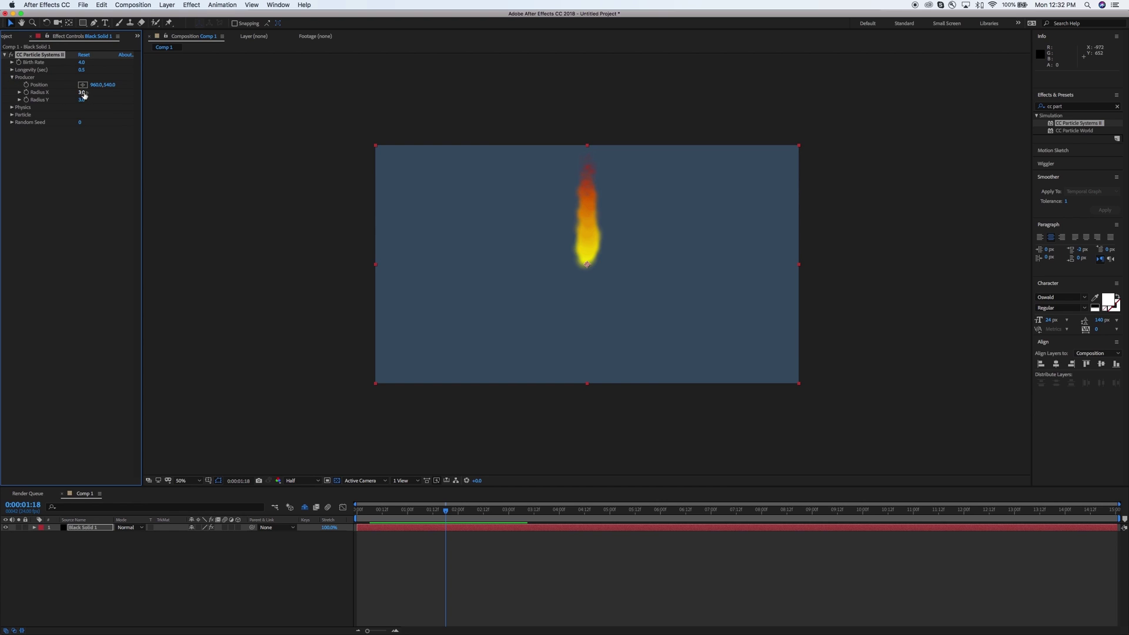
{"action": "left_click_drag", "start_coordinate": [84, 95], "coordinate": [76, 93]}
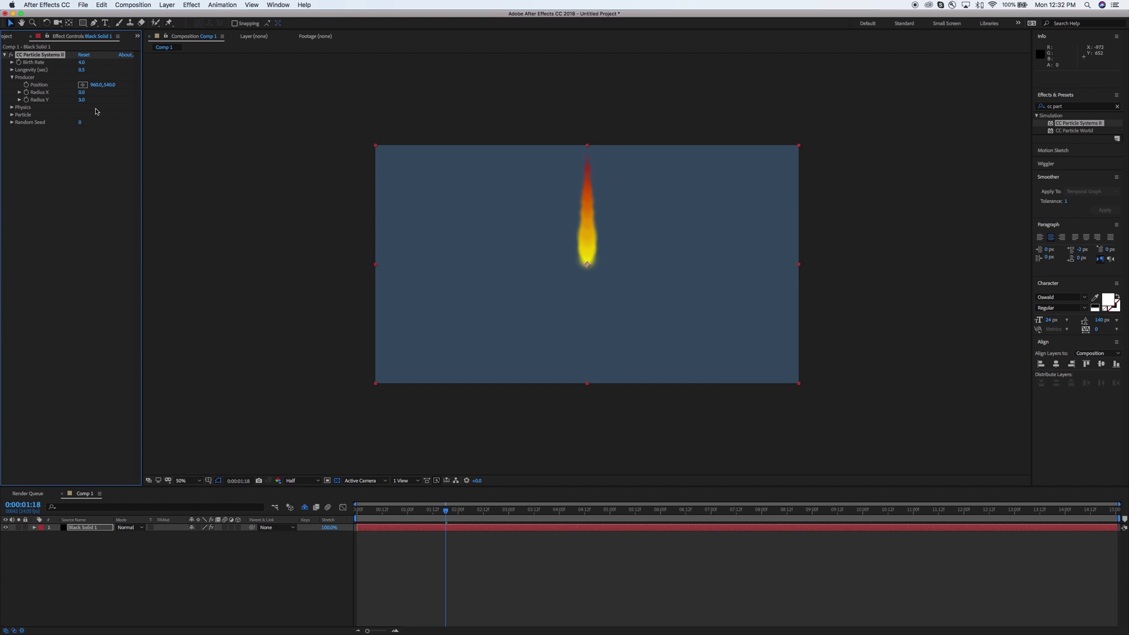
Step: Adjust the emitter's vertical position and preview the flame from the start
{"action": "left_click_drag", "start_coordinate": [108, 86], "coordinate": [188, 70]}
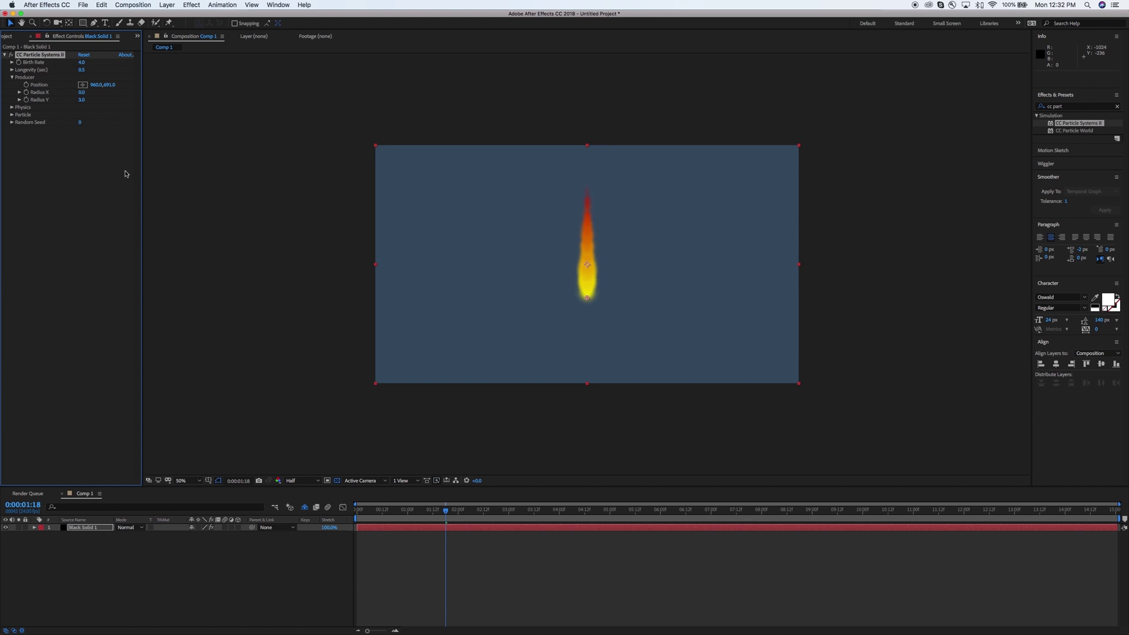
{"action": "left_click_drag", "start_coordinate": [446, 510], "coordinate": [346, 520]}
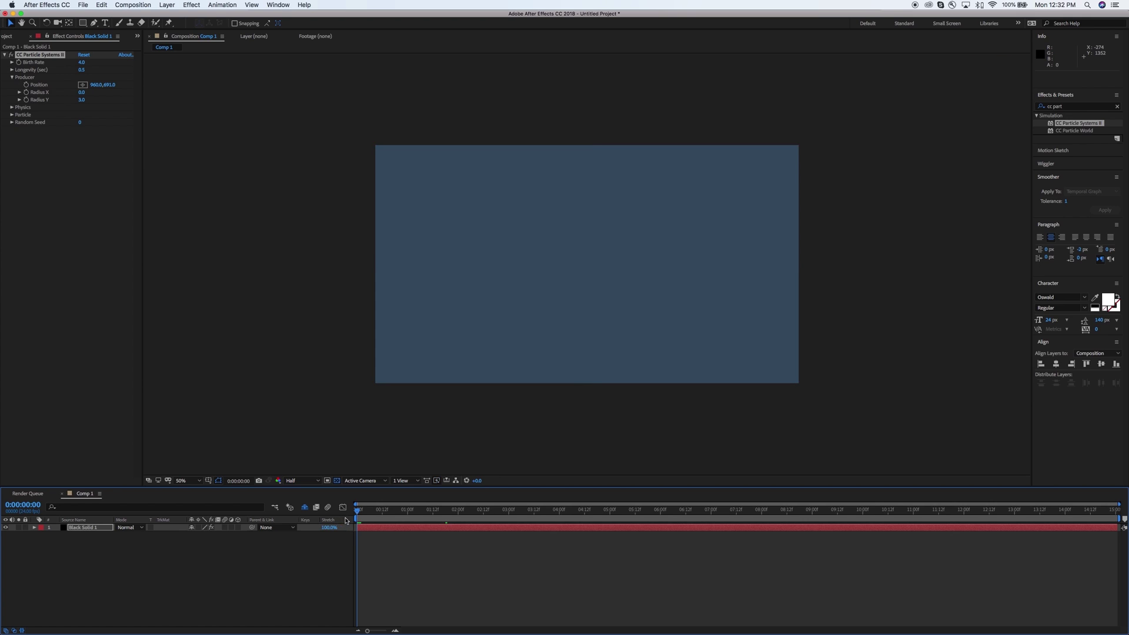
{"action": "key", "text": "space"}
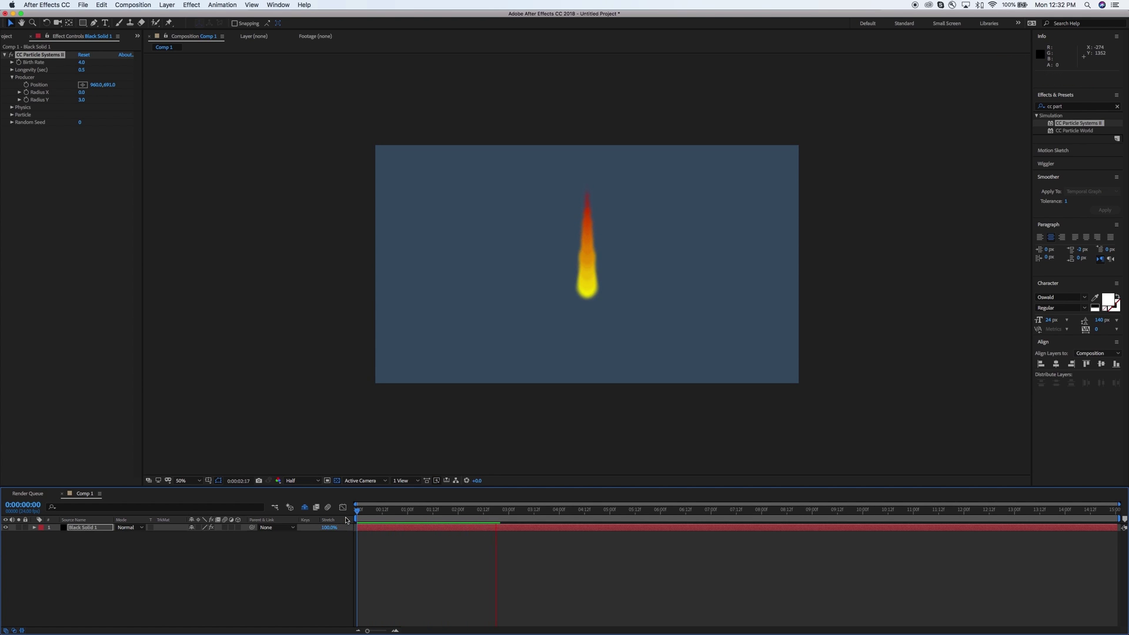
{"action": "key", "text": "space"}
Step: Raise Birth Rate to 7.0, preview the denser flame, and check Longevity
{"action": "left_click", "coordinate": [11, 78]}
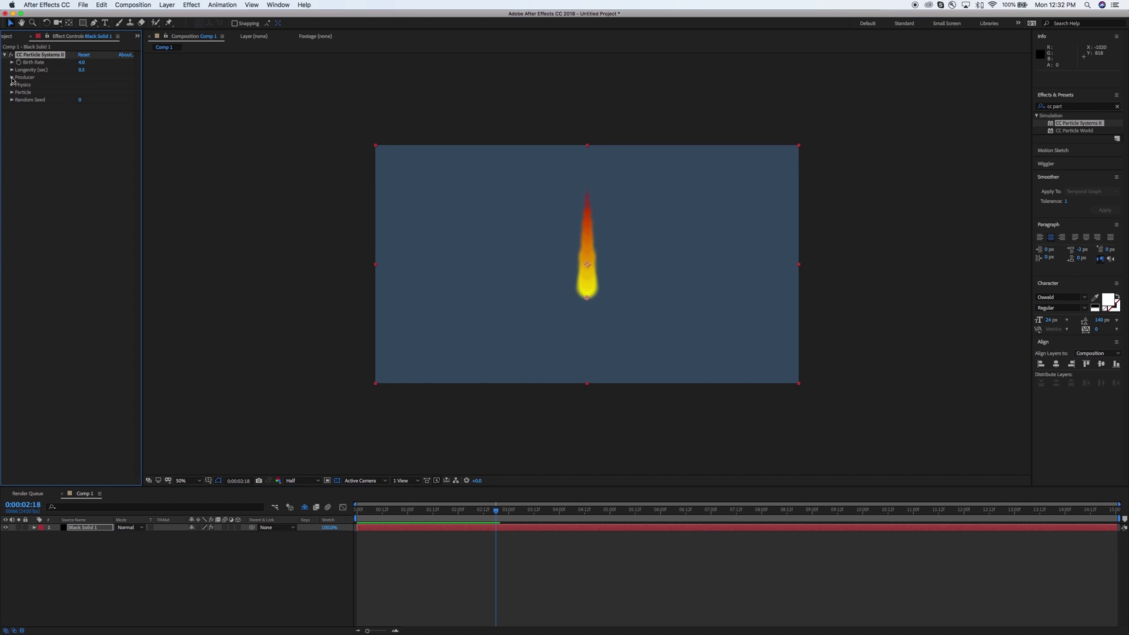
{"action": "left_click", "coordinate": [11, 62]}
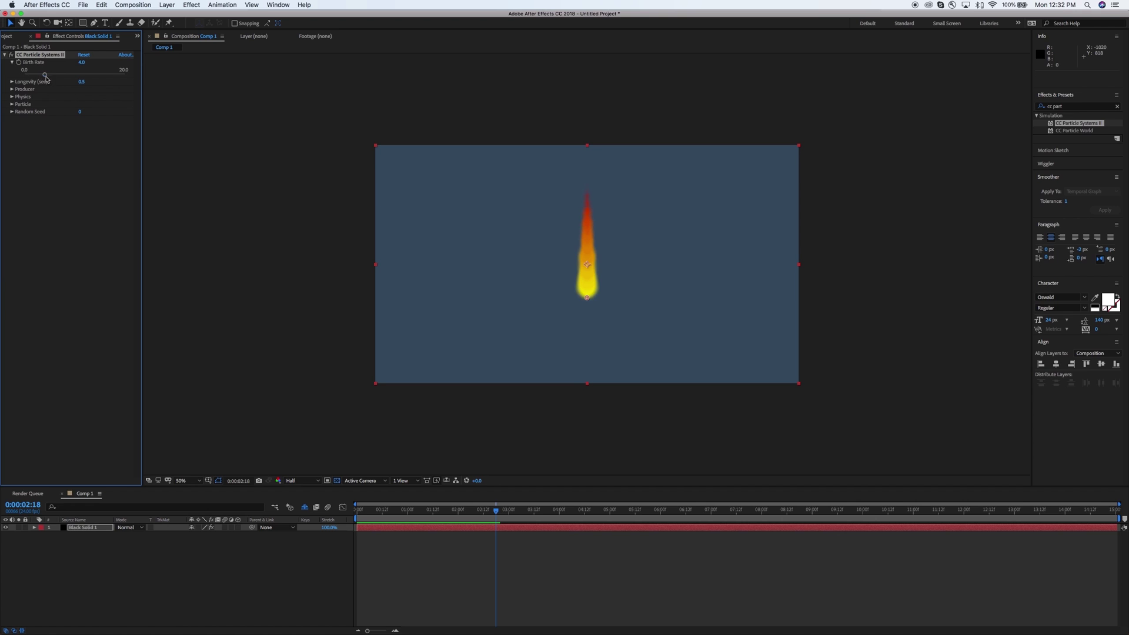
{"action": "left_click_drag", "start_coordinate": [44, 77], "coordinate": [60, 77]}
{"action": "key", "text": "space"}
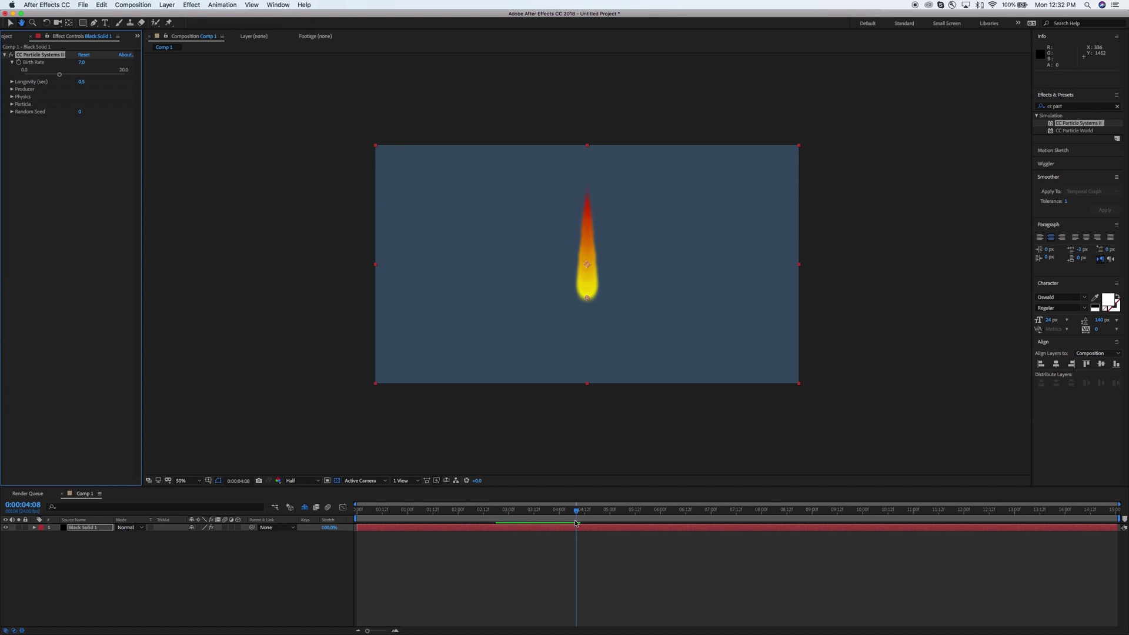
{"action": "left_click", "coordinate": [377, 520]}
{"action": "key", "text": "Home"}
{"action": "key", "text": "space"}
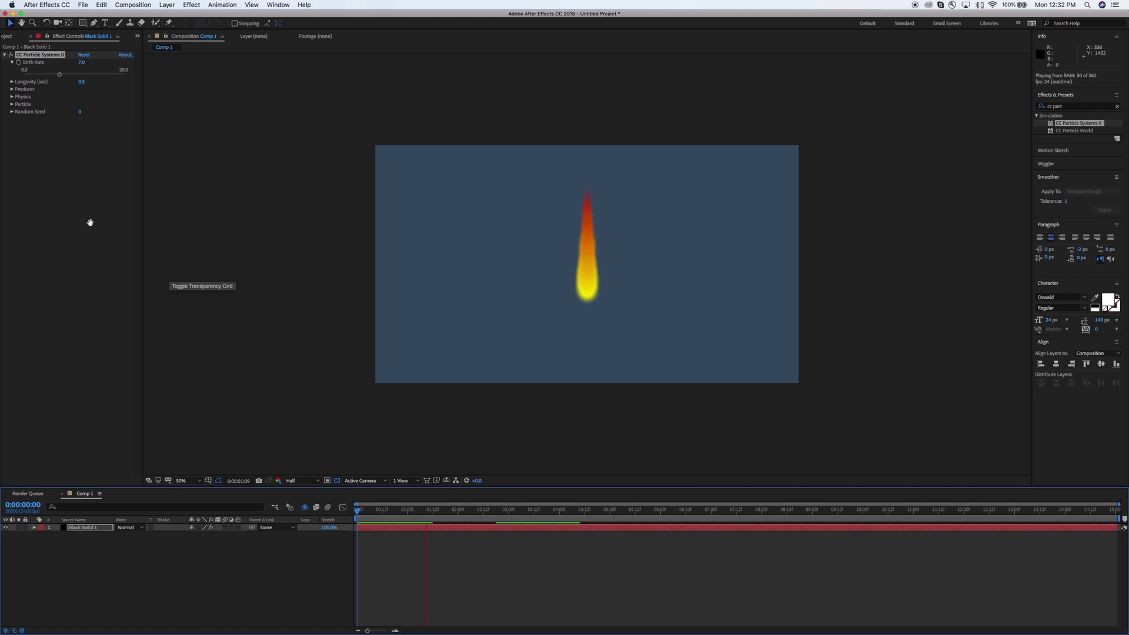
{"action": "key", "text": "space"}
{"action": "left_click", "coordinate": [12, 82]}
{"action": "left_click", "coordinate": [37, 94]}
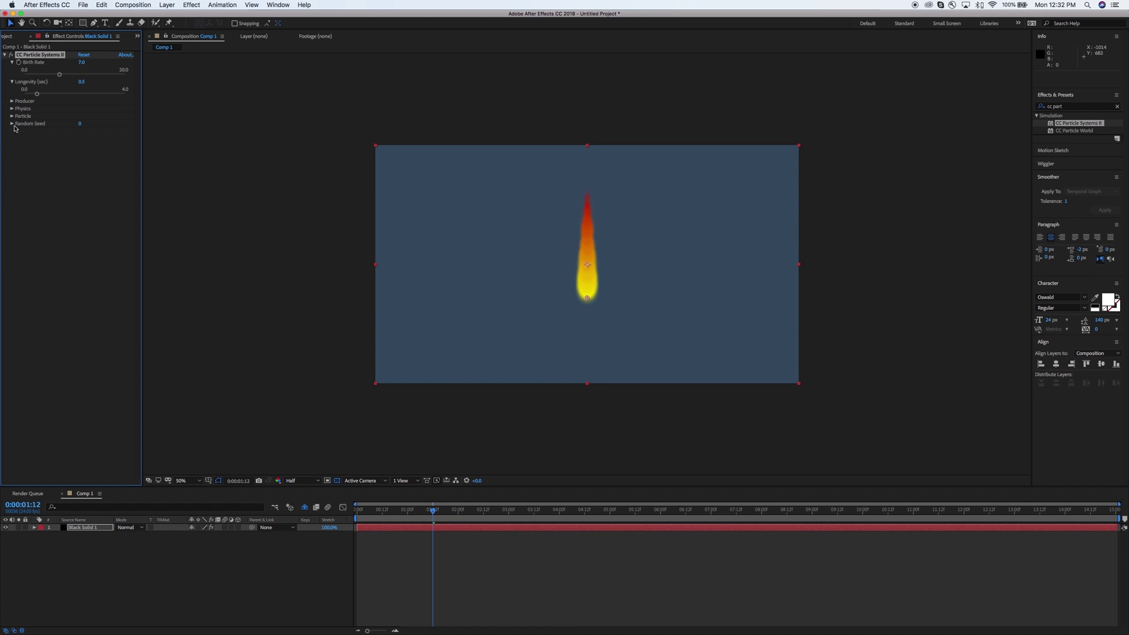
{"action": "left_click", "coordinate": [12, 116]}
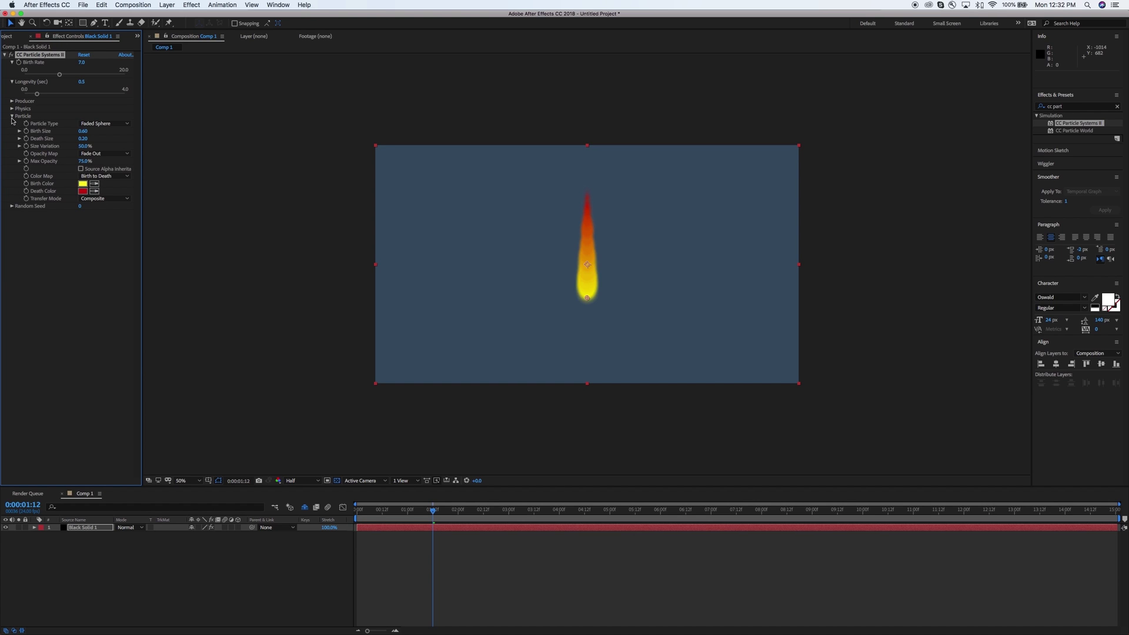
{"action": "left_click", "coordinate": [127, 199]}
{"action": "left_click", "coordinate": [98, 215]}
{"action": "key", "text": "space"}
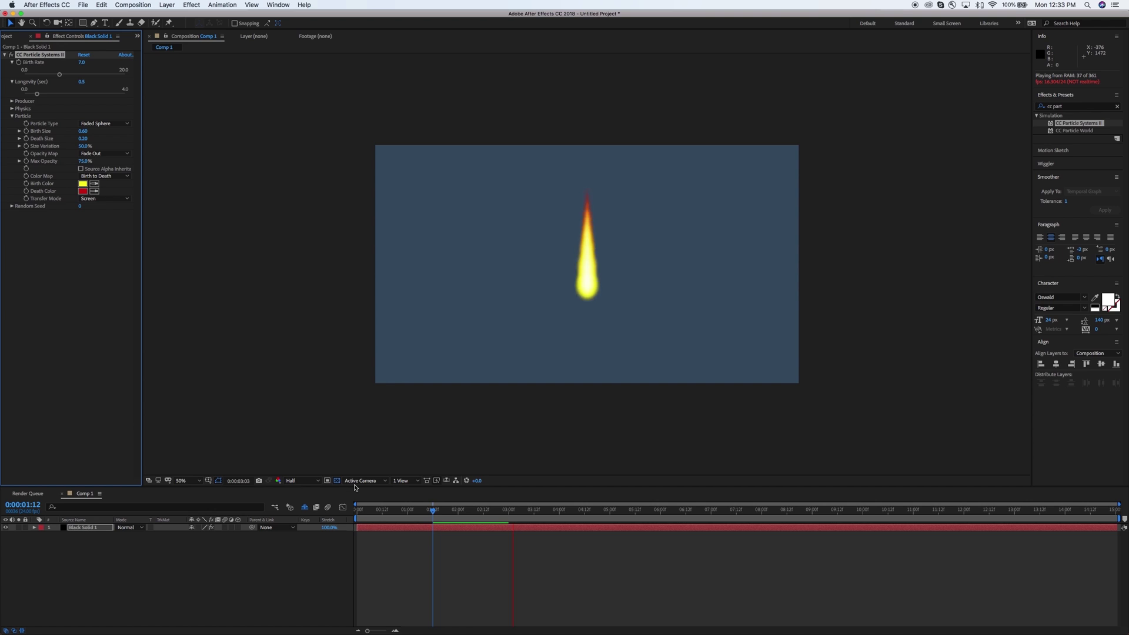
{"action": "key", "text": "space"}
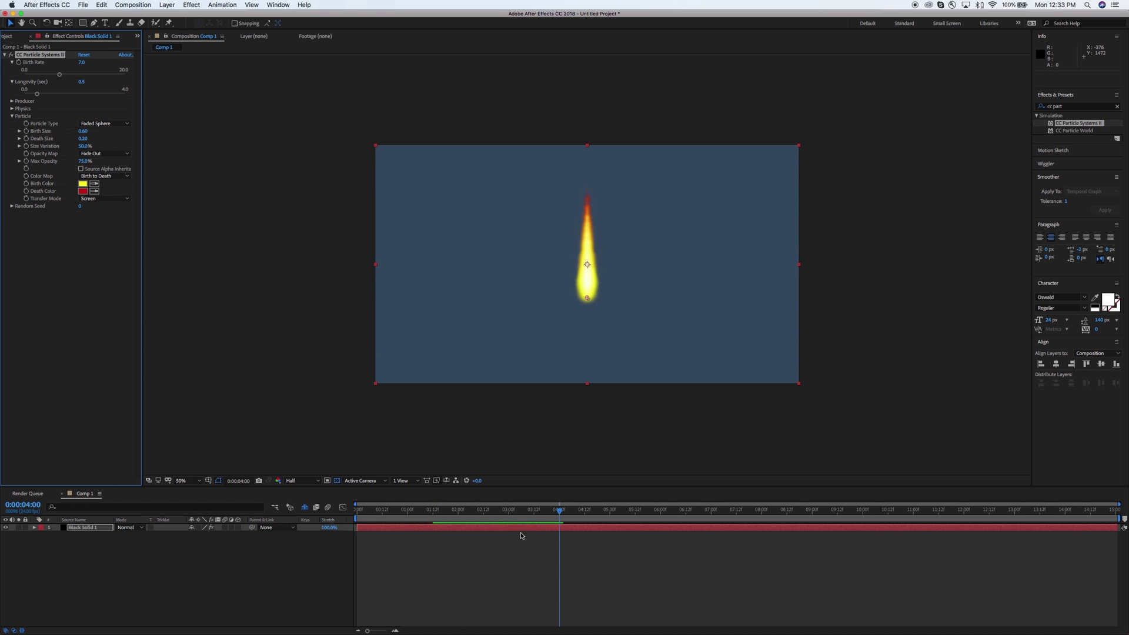
{"action": "left_click_drag", "start_coordinate": [559, 511], "coordinate": [356, 510]}
{"action": "key", "text": "space"}
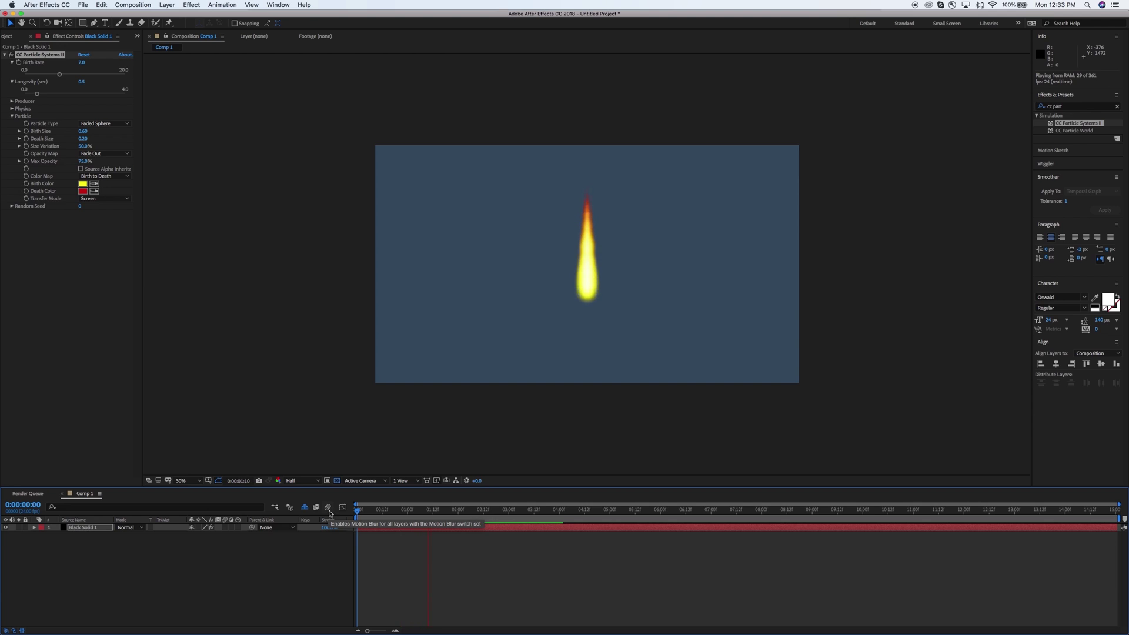
{"action": "key", "text": "space"}
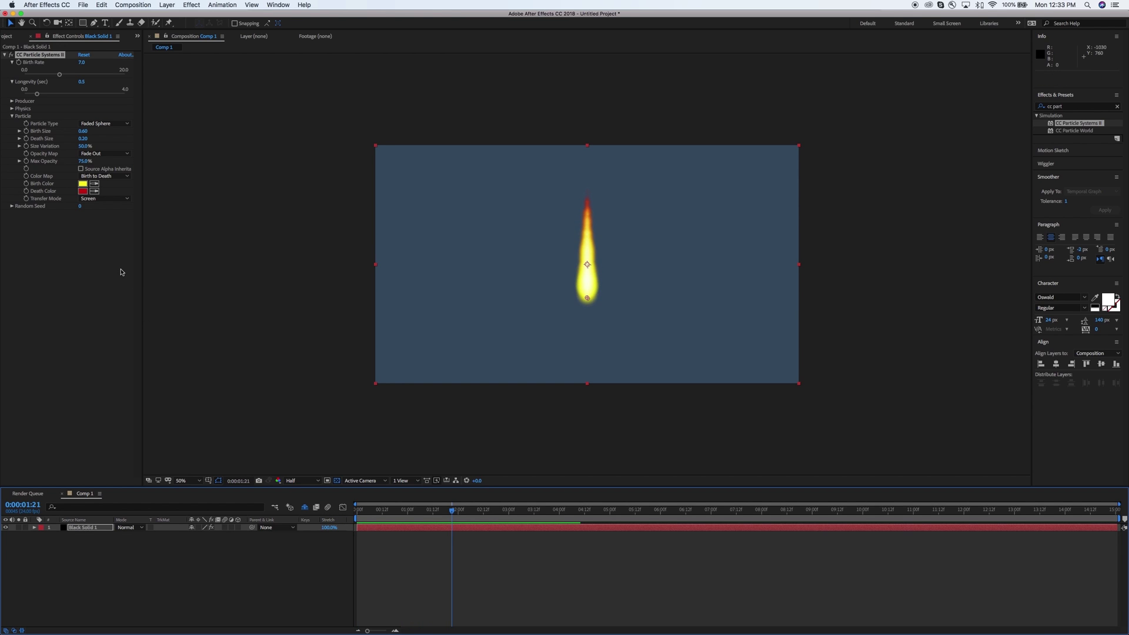
{"action": "left_click", "coordinate": [127, 201]}
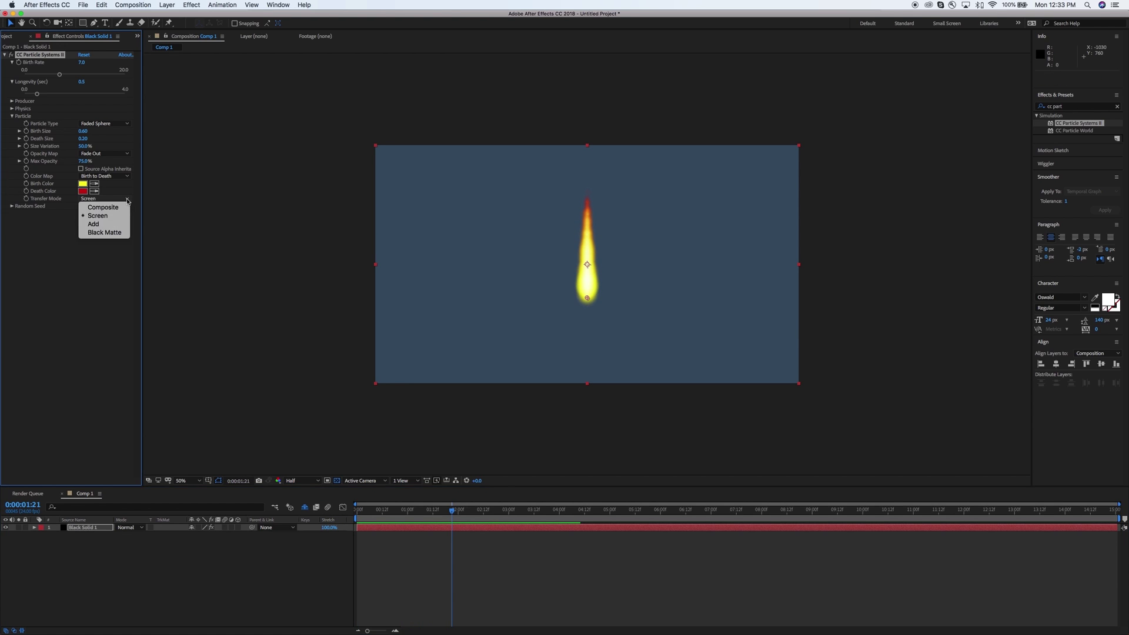
{"action": "left_click", "coordinate": [120, 206]}
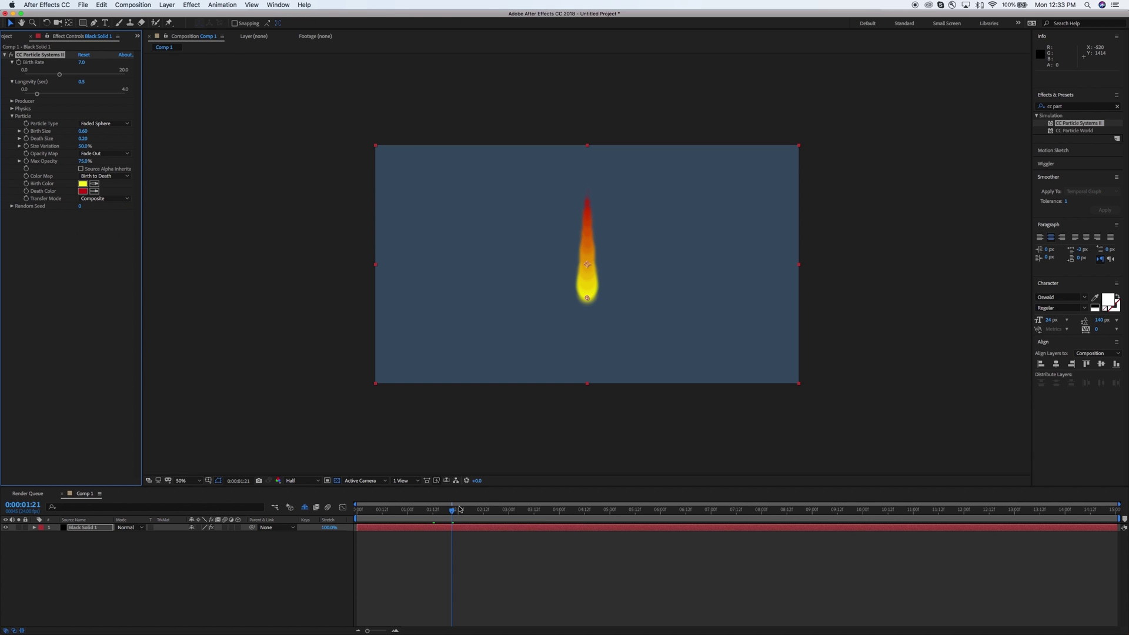
{"action": "left_click_drag", "start_coordinate": [453, 514], "coordinate": [395, 512]}
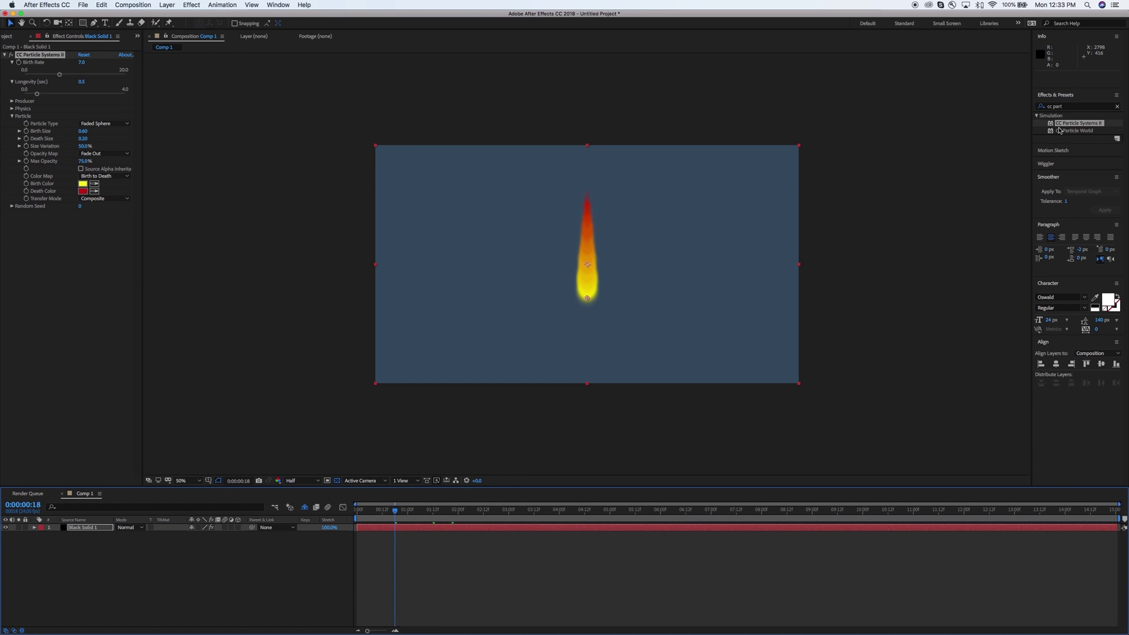
Step: Search for 'fill' and apply the Fill effect to the flame layer
{"action": "left_click", "coordinate": [1074, 109]}
{"action": "type", "text": "fill"}
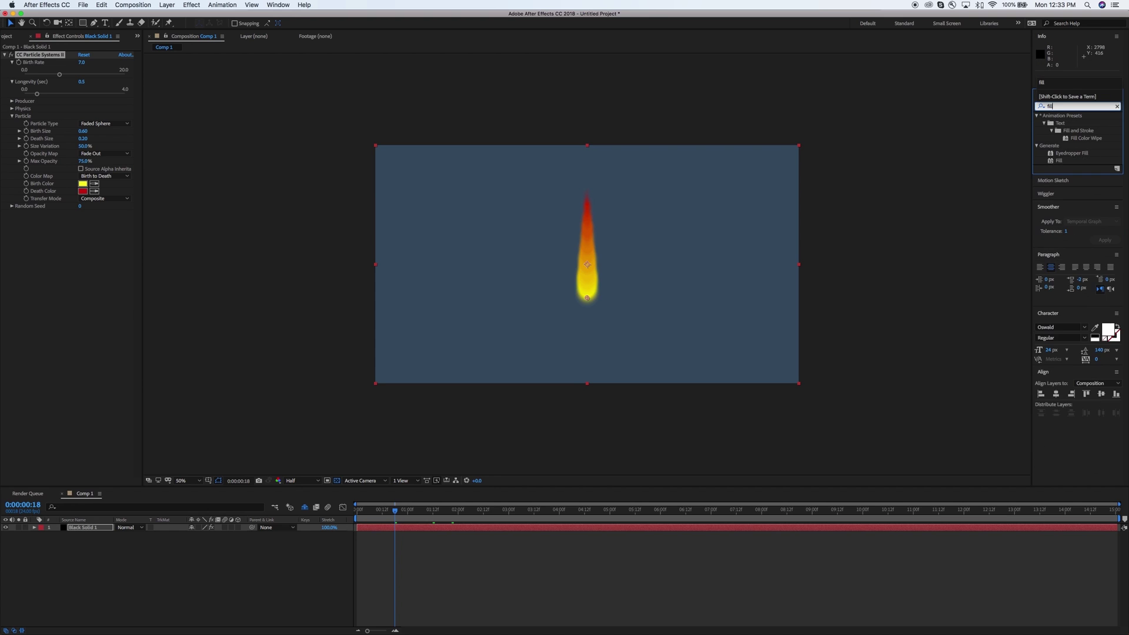
{"action": "left_click", "coordinate": [1062, 161]}
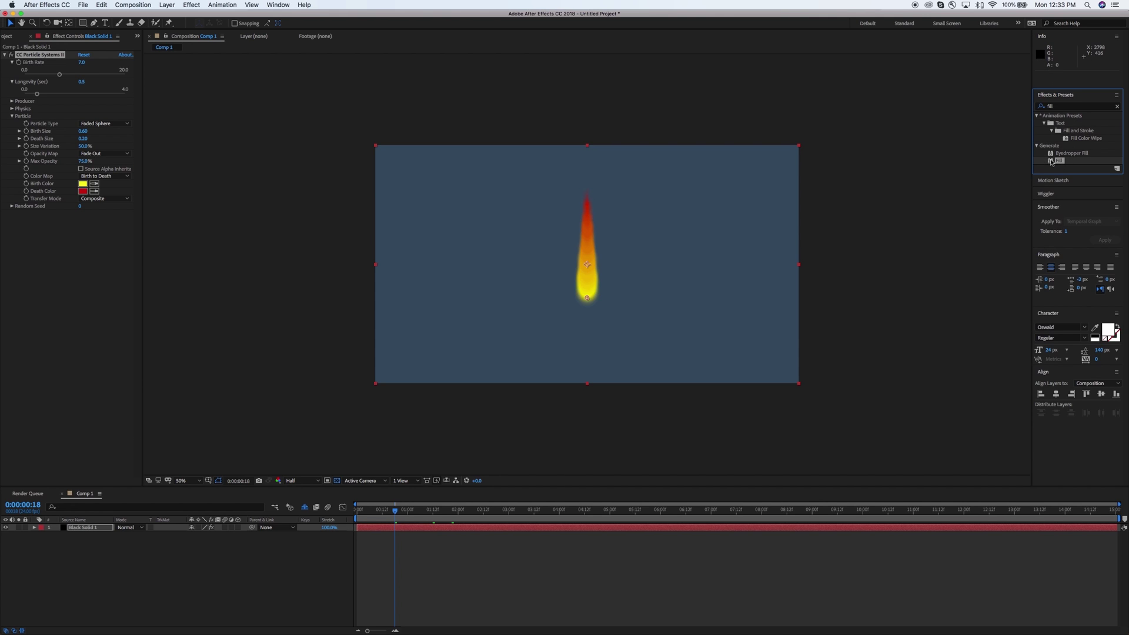
{"action": "left_click_drag", "start_coordinate": [1051, 162], "coordinate": [588, 274]}
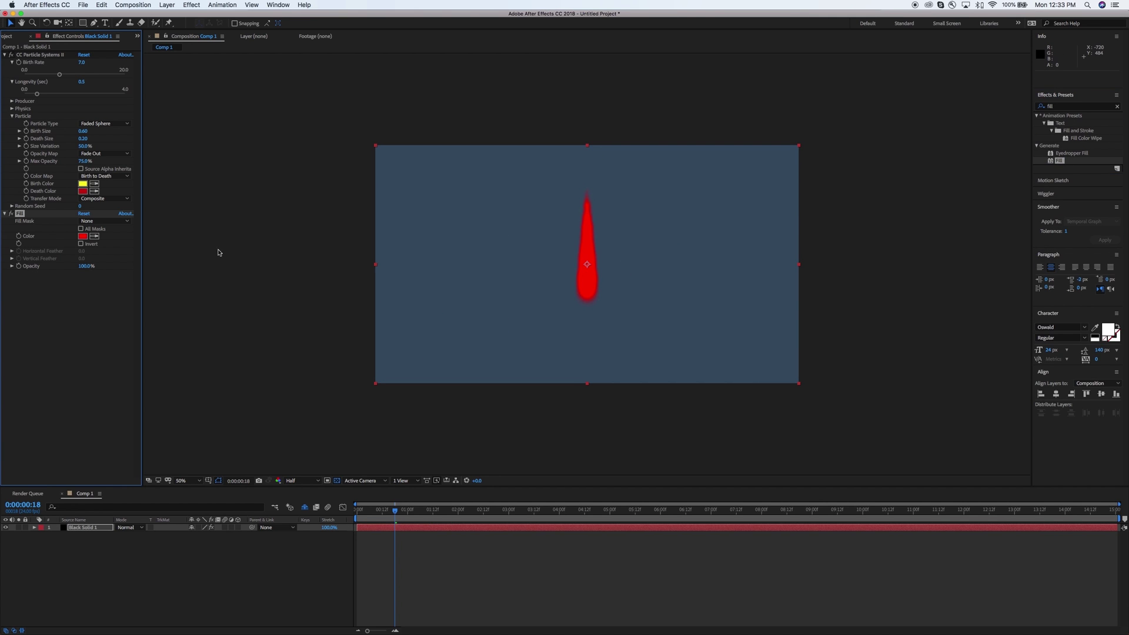
Step: Set the Fill colour to orange F58623
{"action": "left_click", "coordinate": [84, 236]}
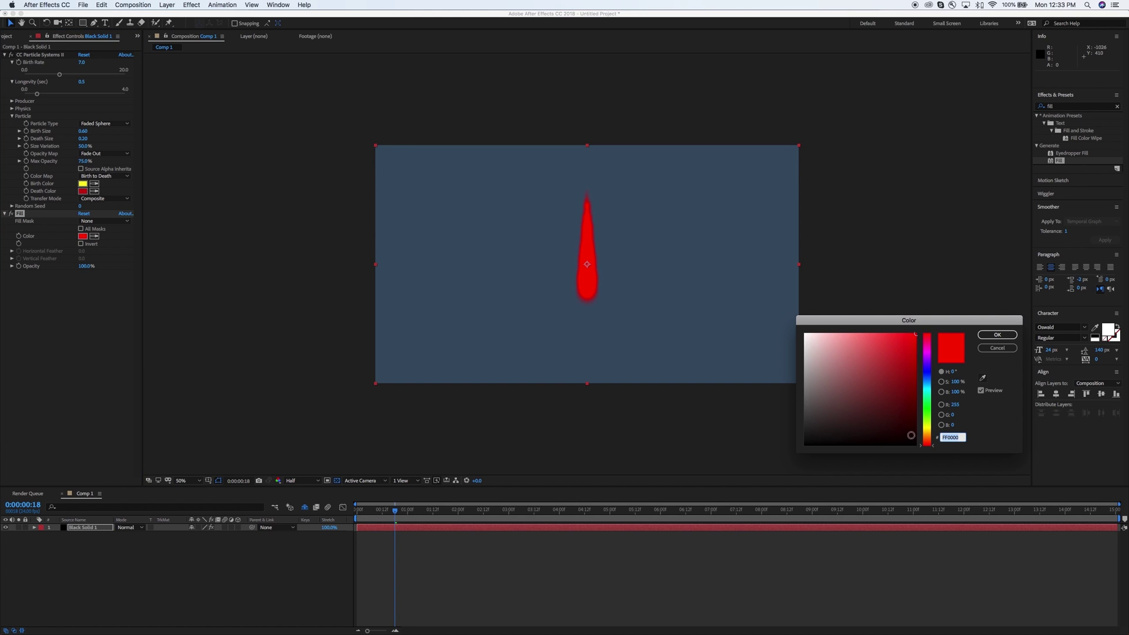
{"action": "left_click", "coordinate": [933, 441]}
{"action": "left_click_drag", "start_coordinate": [934, 447], "coordinate": [933, 438]}
{"action": "left_click", "coordinate": [899, 337]}
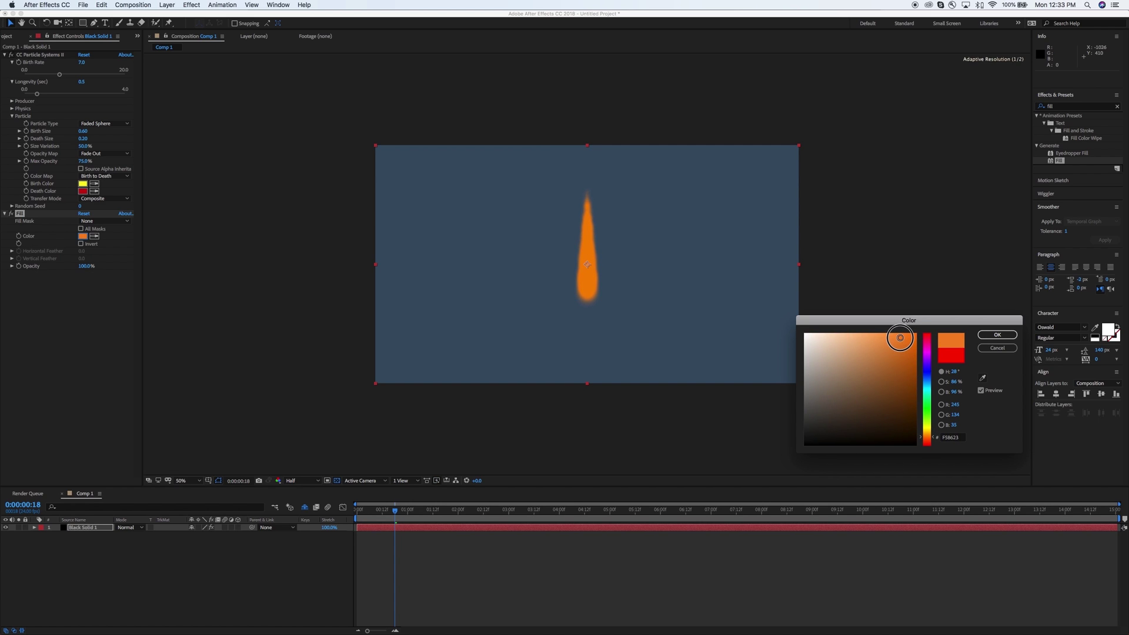
{"action": "left_click", "coordinate": [996, 335]}
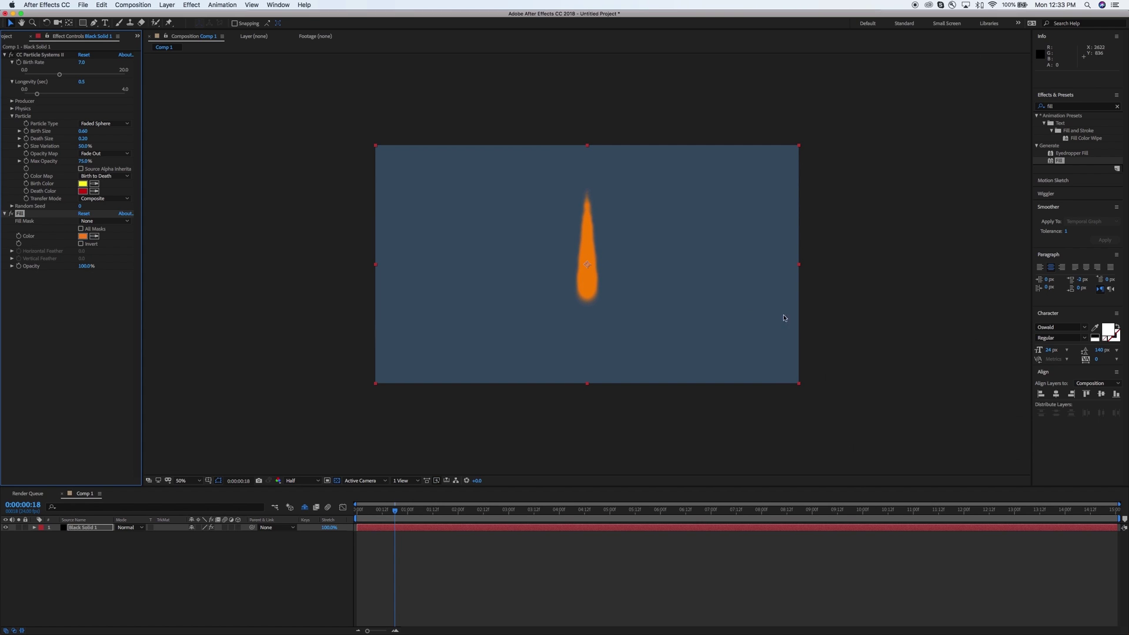
{"action": "left_click", "coordinate": [96, 550]}
Step: Rename the flame layer to 'Flame_outer'
{"action": "left_click", "coordinate": [90, 531]}
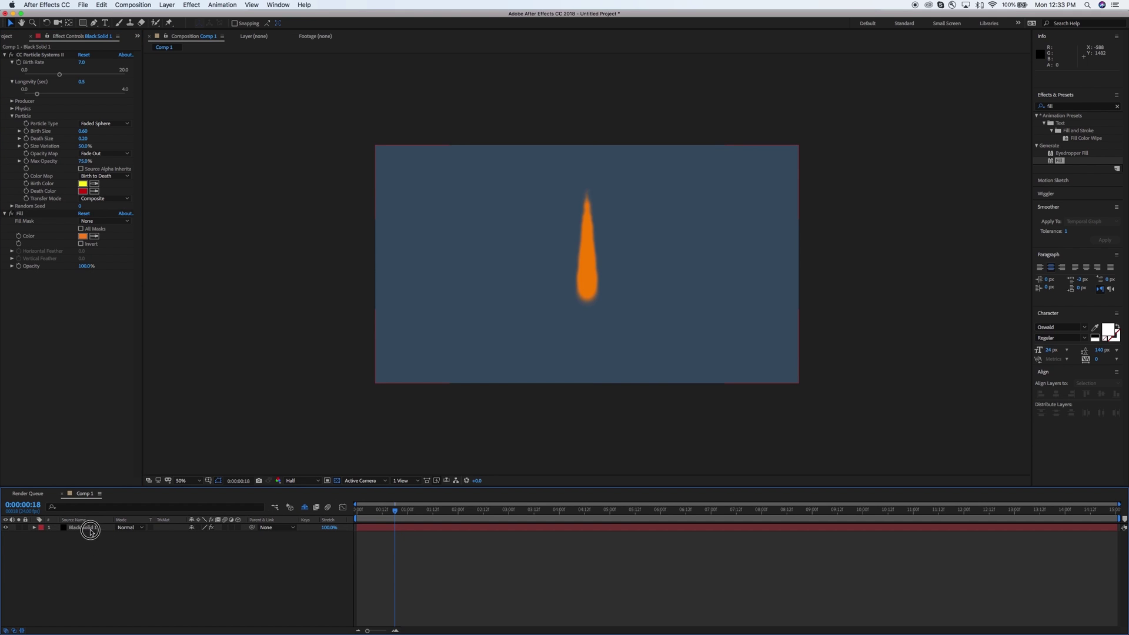
{"action": "key", "text": "Return"}
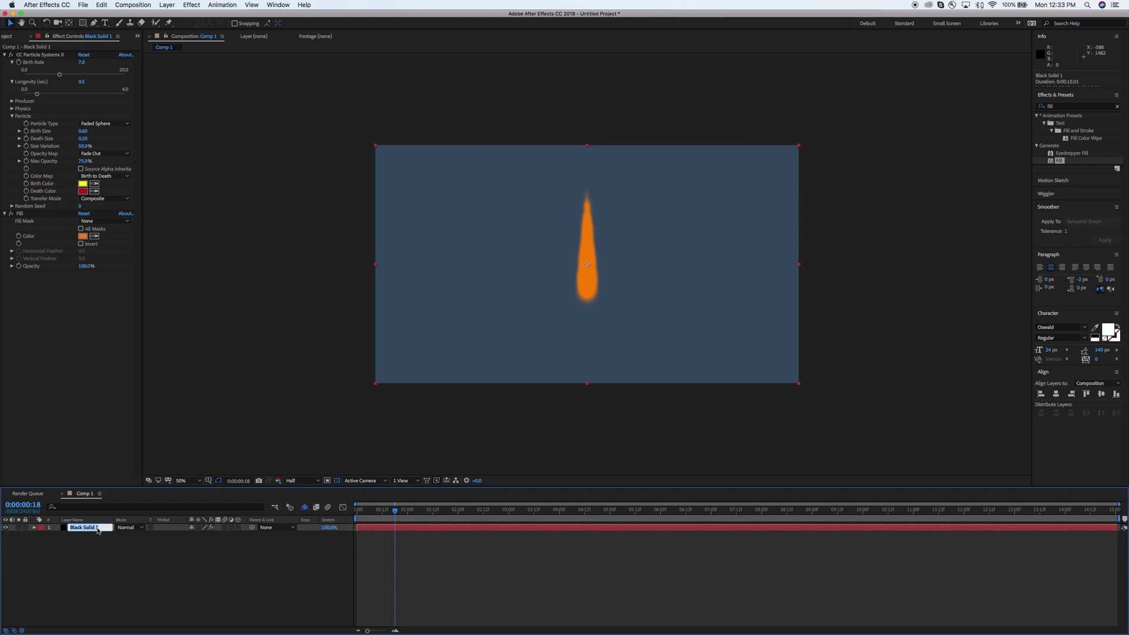
{"action": "type", "text": "Flame_outer"}
{"action": "key", "text": "Return"}
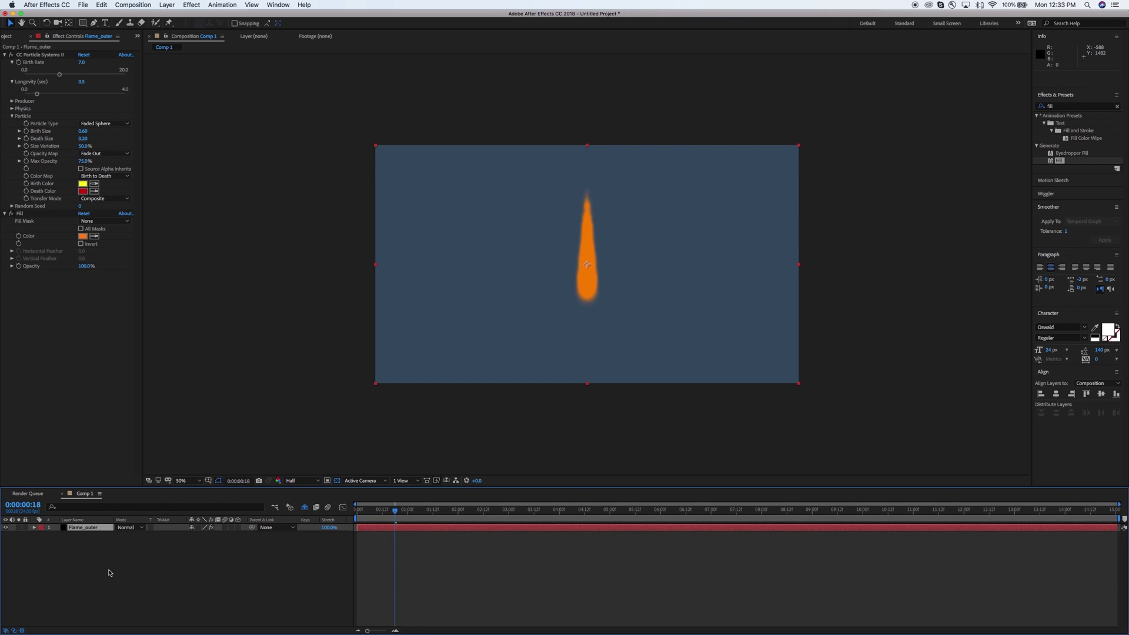
Step: Duplicate Flame_outer and name the copy 'Flame_inner'
{"action": "left_click", "coordinate": [108, 572]}
{"action": "left_click", "coordinate": [98, 529]}
{"action": "key", "text": "super+d"}
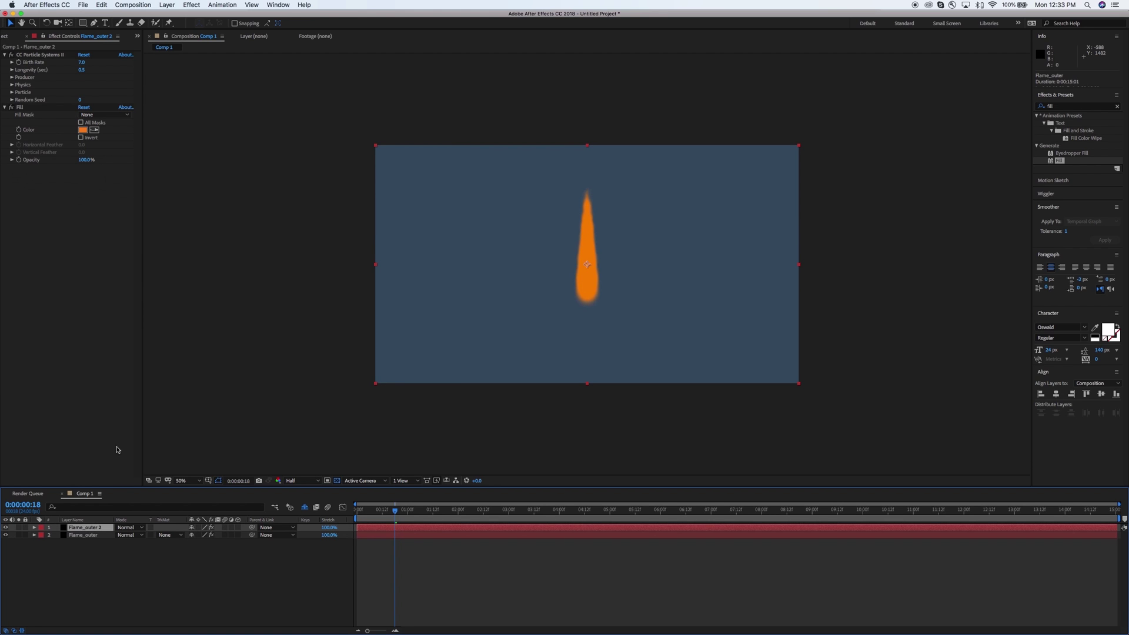
{"action": "key", "text": "Return"}
{"action": "type", "text": "Flame_inner"}
{"action": "key", "text": "Return"}
Step: Change Flame_inner's Fill colour to white
{"action": "left_click", "coordinate": [83, 130]}
{"action": "left_click_drag", "start_coordinate": [872, 381], "coordinate": [766, 320]}
{"action": "left_click", "coordinate": [997, 335]}
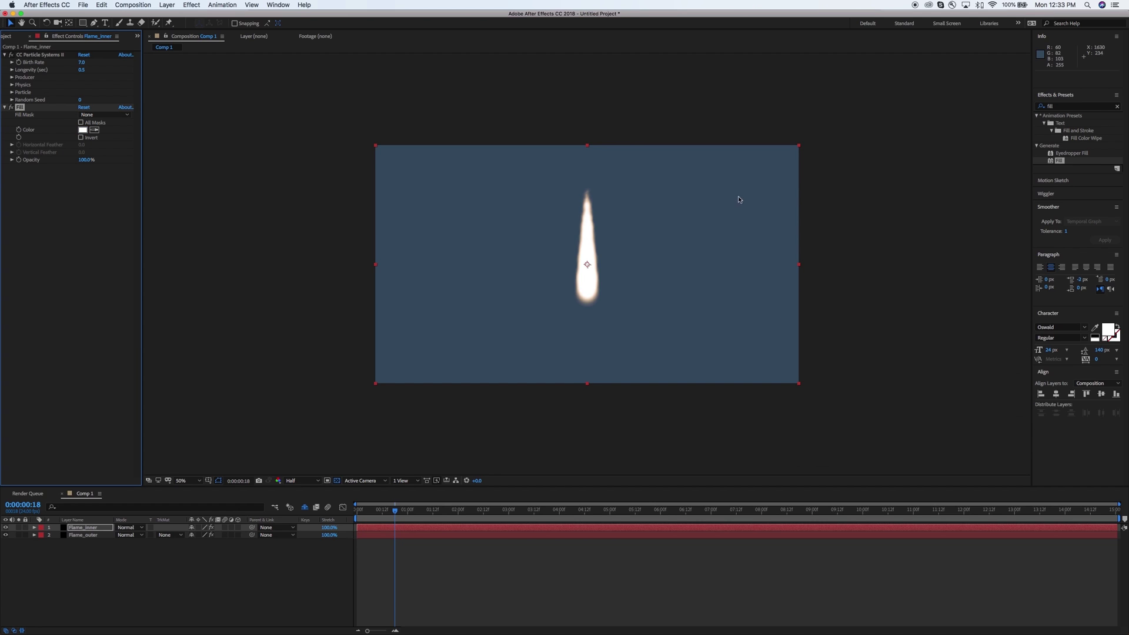
{"action": "left_click", "coordinate": [1075, 110]}
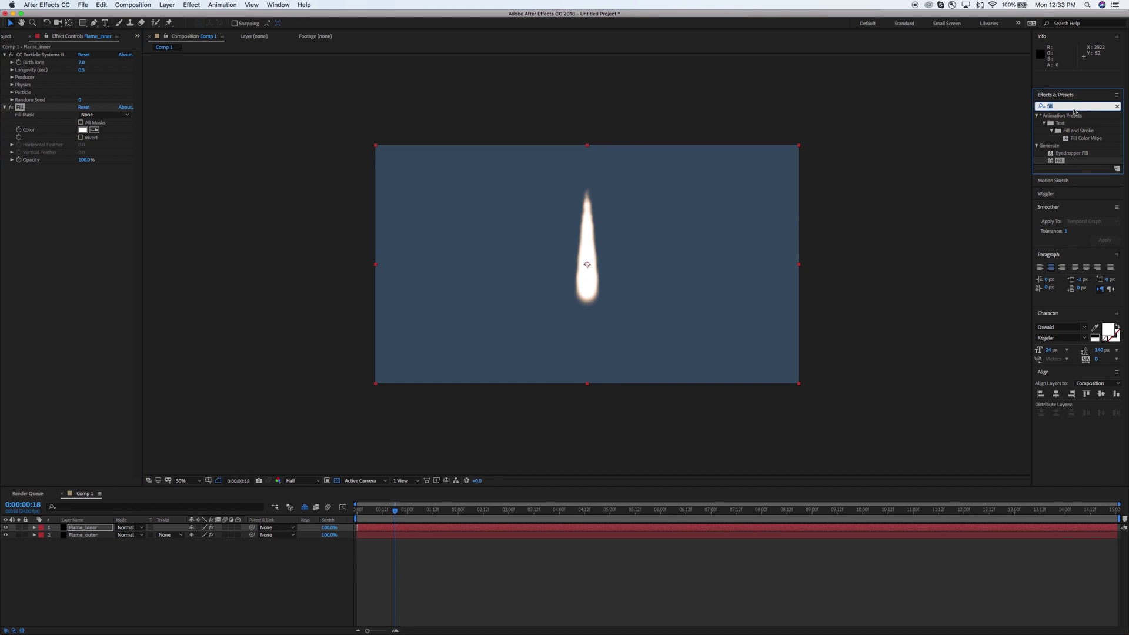
Step: Apply Simple Choker to Flame_inner with Choke Matte 54.30 and preview the result
{"action": "key", "text": "BackSpace"}
{"action": "key", "text": "BackSpace"}
{"action": "key", "text": "BackSpace"}
{"action": "key", "text": "BackSpace"}
{"action": "type", "text": "choke"}
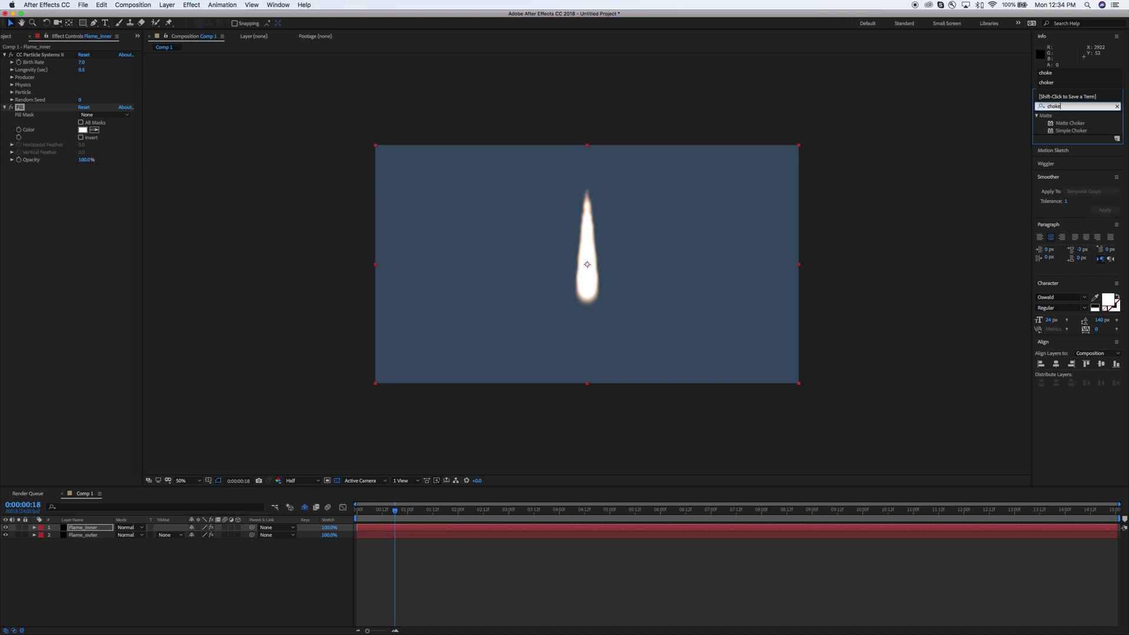
{"action": "left_click", "coordinate": [1085, 131]}
{"action": "left_click_drag", "start_coordinate": [1051, 132], "coordinate": [91, 527]}
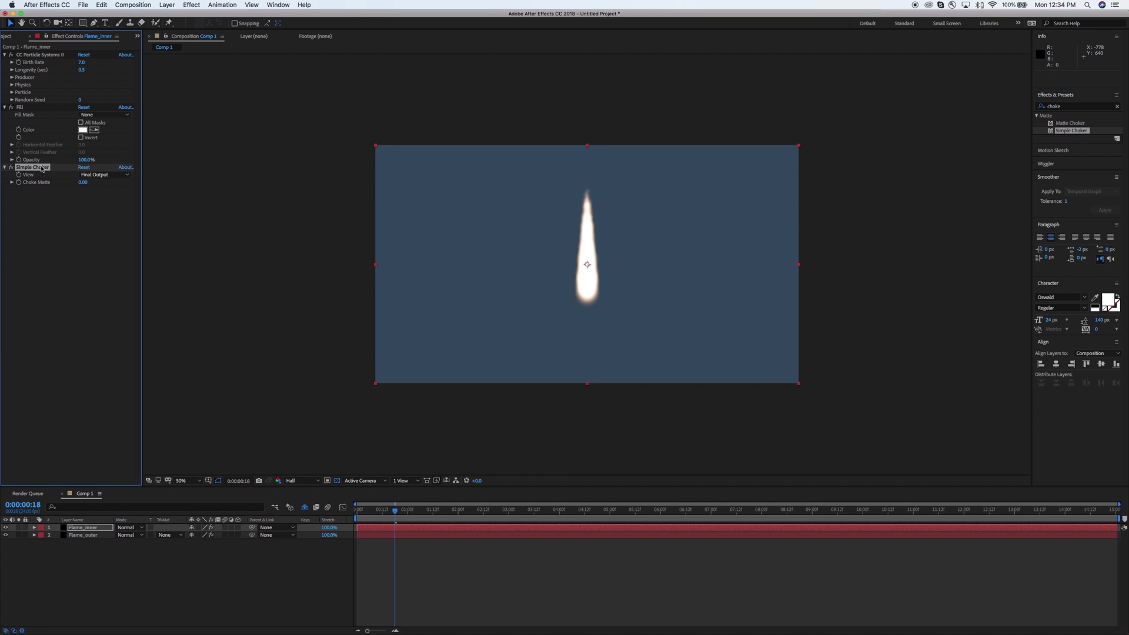
{"action": "left_click_drag", "start_coordinate": [80, 182], "coordinate": [306, 171]}
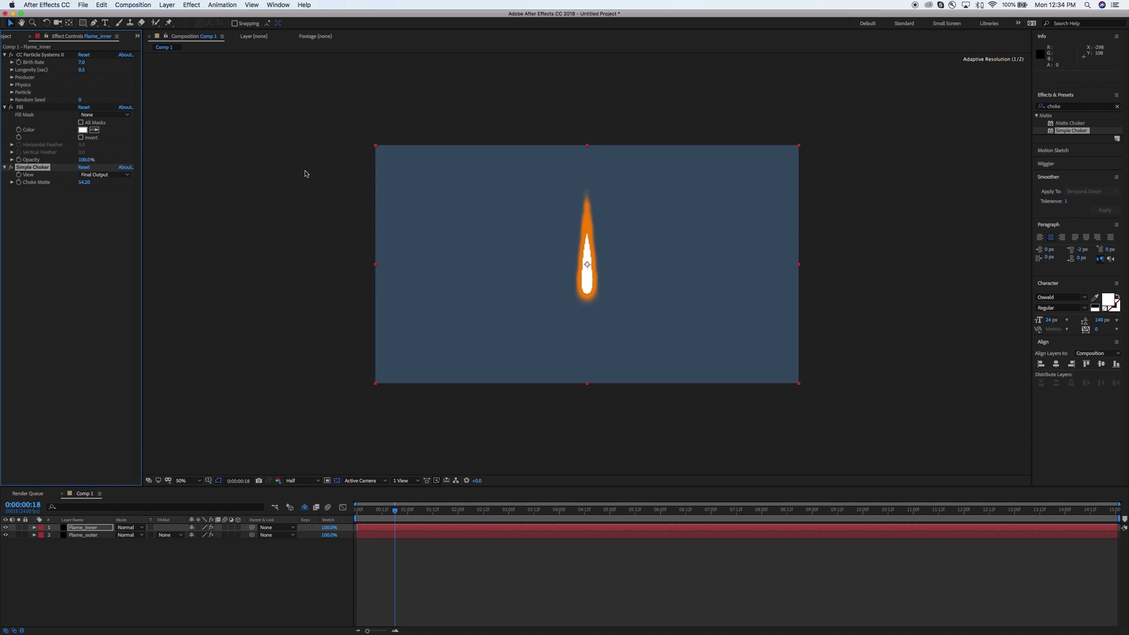
{"action": "key", "text": "space"}
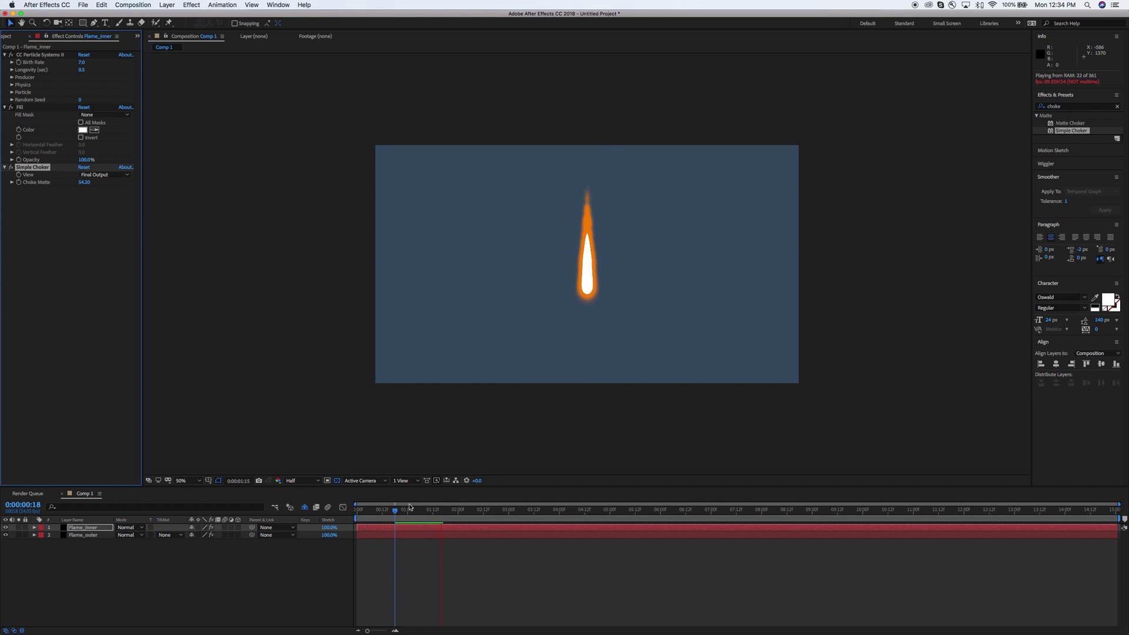
{"action": "key", "text": "space"}
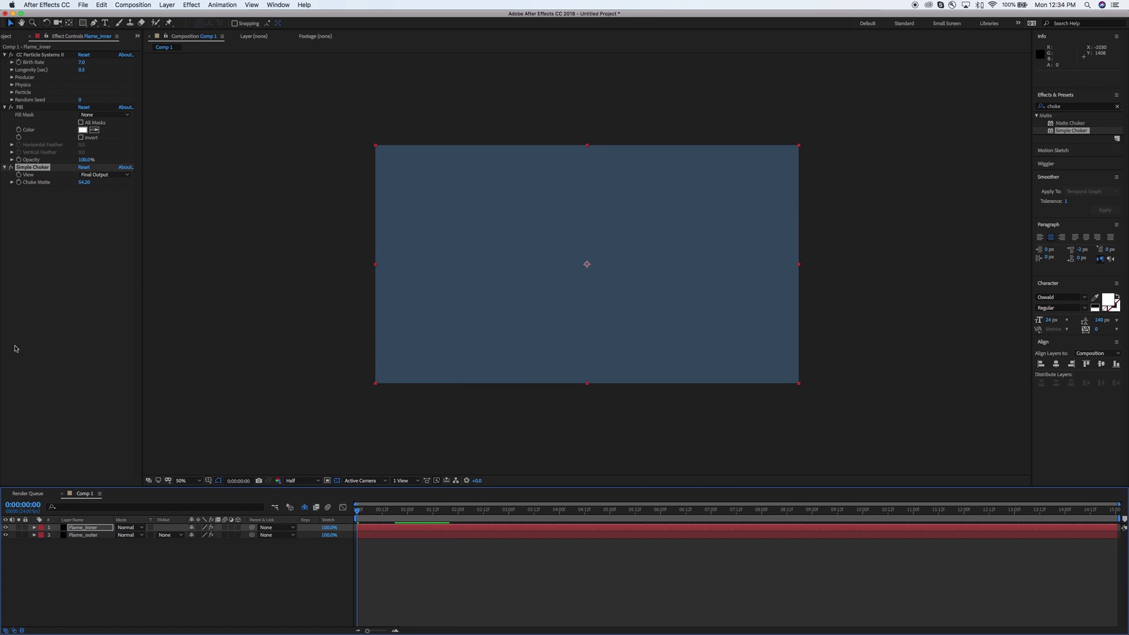
Step: Add Simple Choker to Flame_outer with Choke Matte 2.80 and preview the flame
{"action": "left_click", "coordinate": [117, 535]}
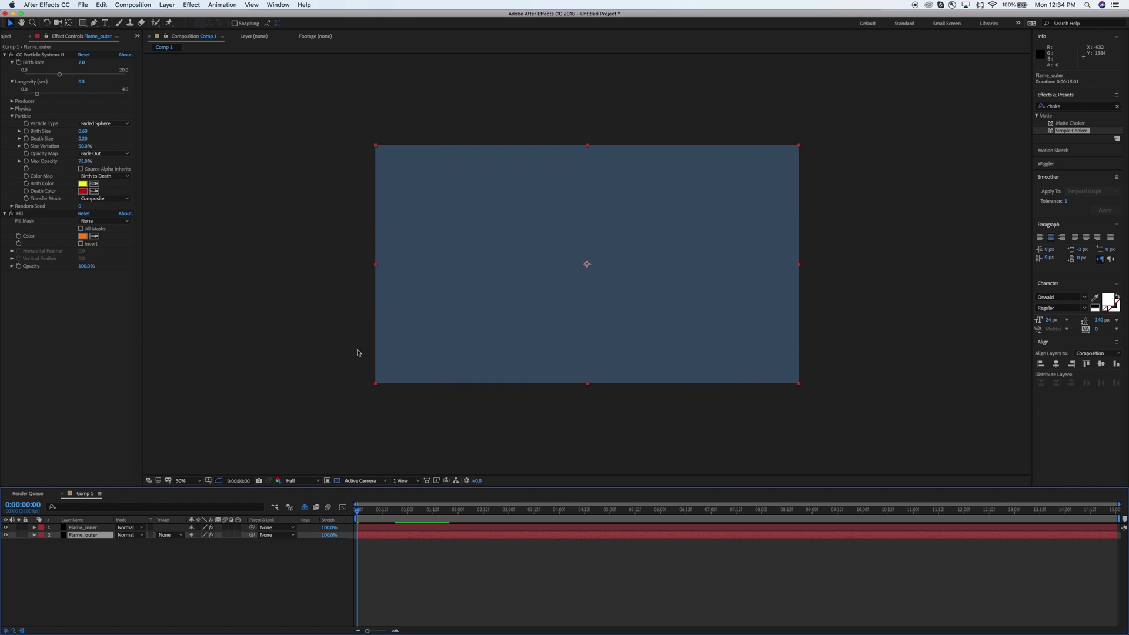
{"action": "left_click", "coordinate": [5, 214]}
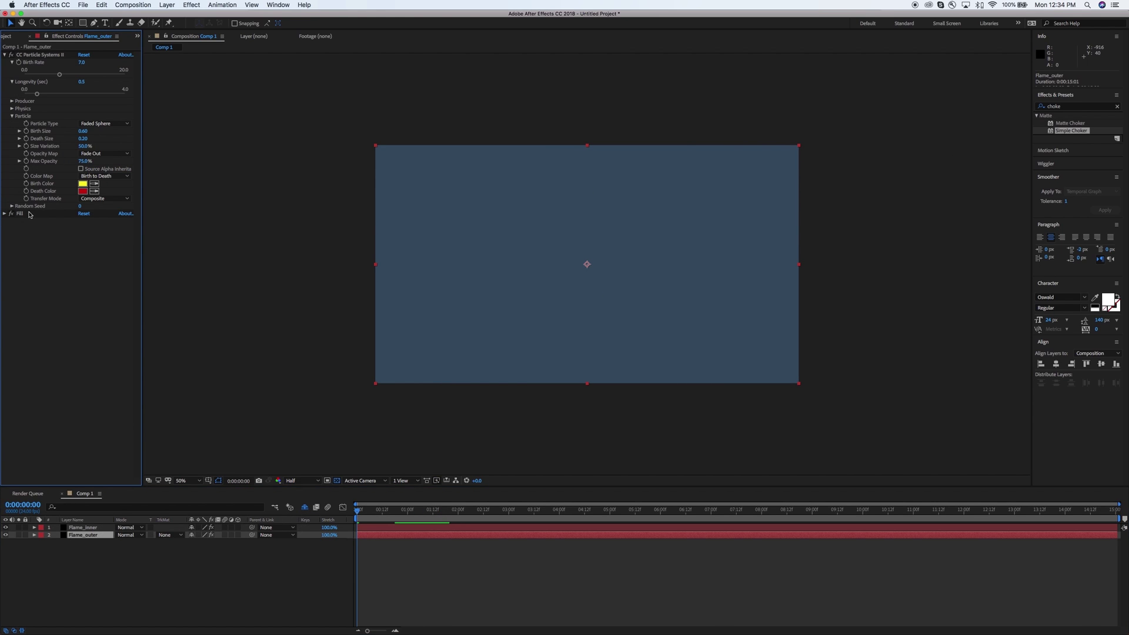
{"action": "left_click", "coordinate": [5, 55]}
{"action": "left_click_drag", "start_coordinate": [1051, 131], "coordinate": [76, 202]}
{"action": "left_click_drag", "start_coordinate": [360, 517], "coordinate": [382, 510]}
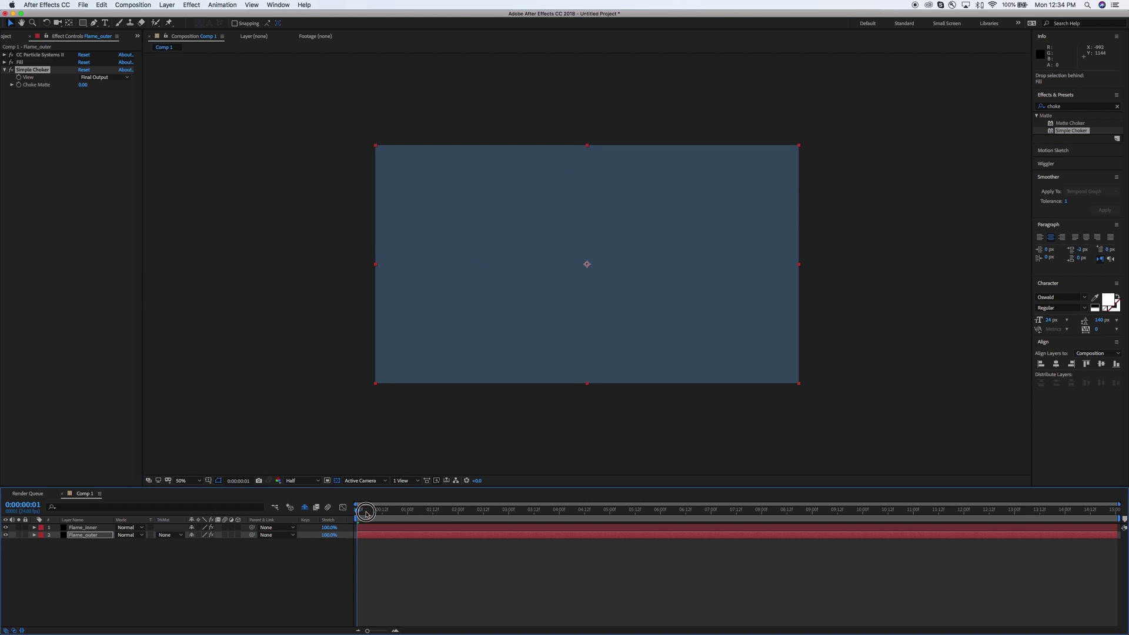
{"action": "left_click_drag", "start_coordinate": [84, 86], "coordinate": [95, 84]}
{"action": "left_click_drag", "start_coordinate": [383, 515], "coordinate": [352, 512]}
{"action": "key", "text": "space"}
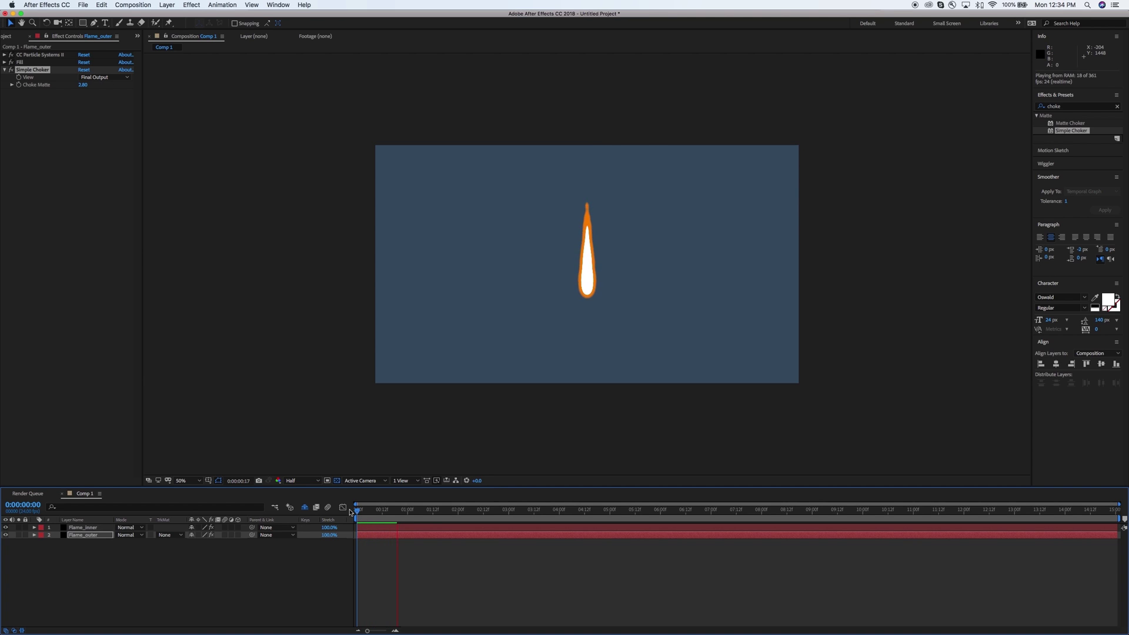
{"action": "key", "text": "space"}
Step: Switch Flame_inner's blending mode to Overlay and scrub back to check the yellow core
{"action": "left_click", "coordinate": [96, 527]}
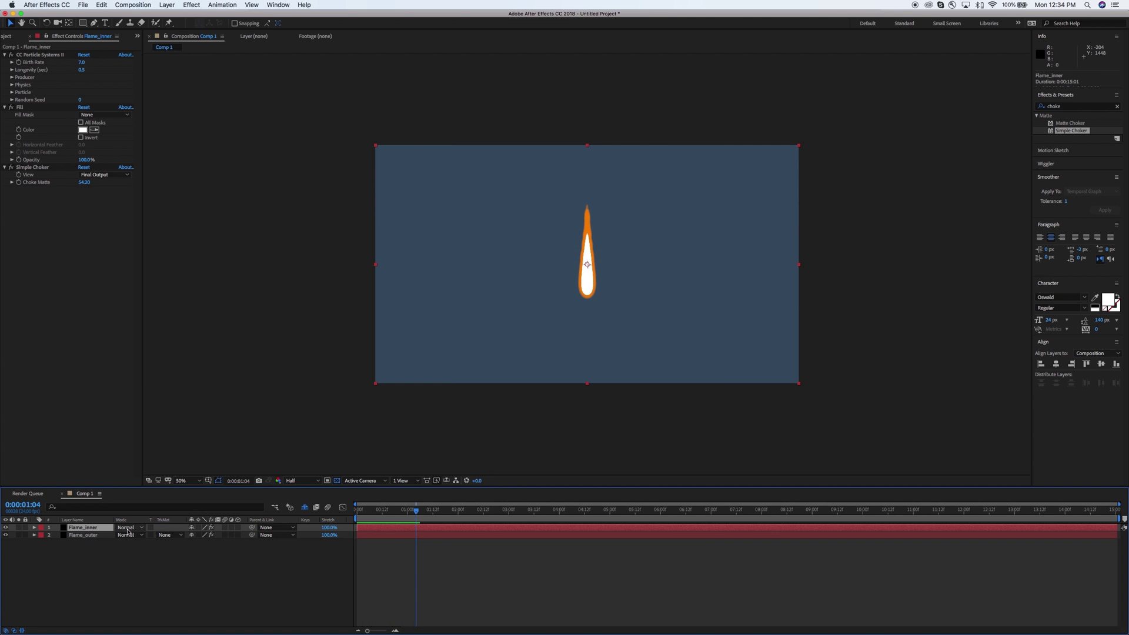
{"action": "right_click", "coordinate": [94, 528]}
{"action": "mouse_move", "coordinate": [102, 526]}
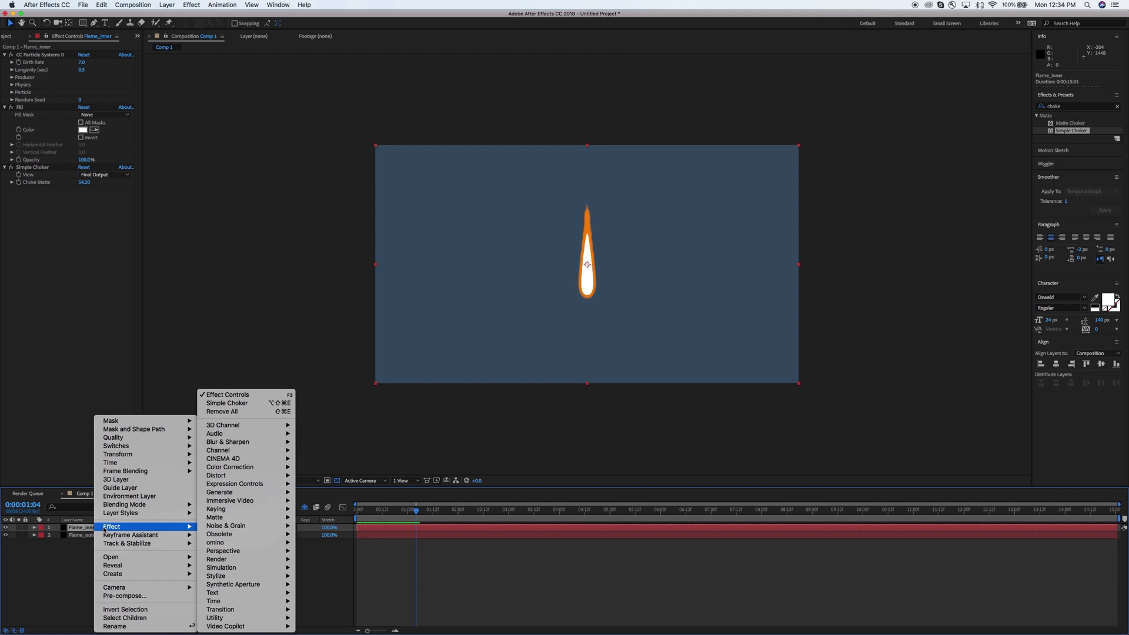
{"action": "mouse_move", "coordinate": [140, 507]}
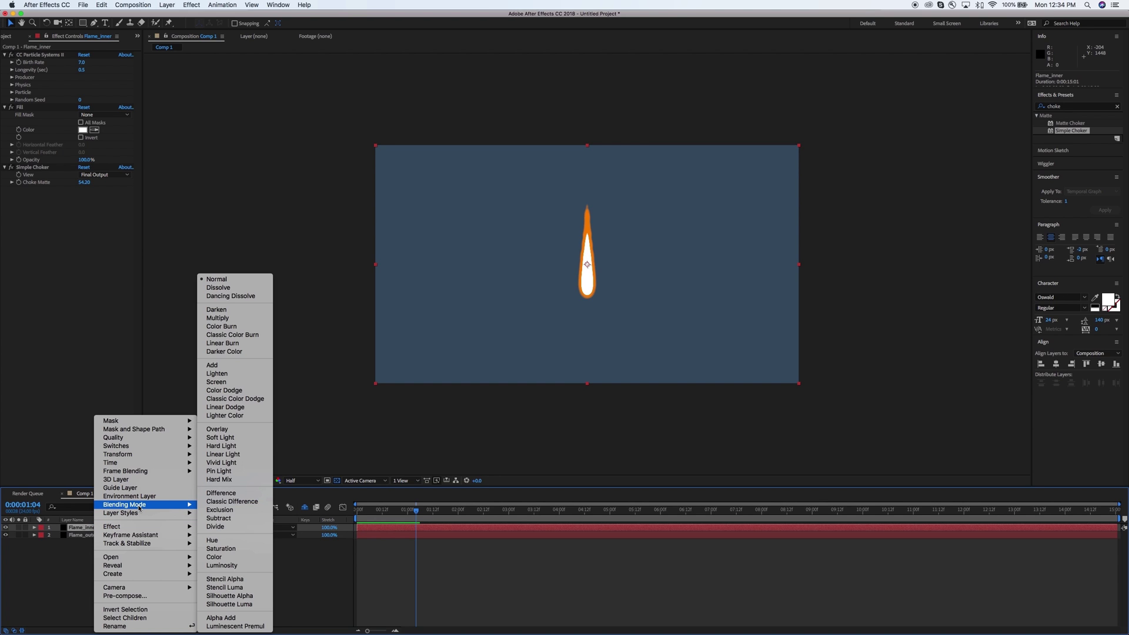
{"action": "left_click", "coordinate": [229, 430]}
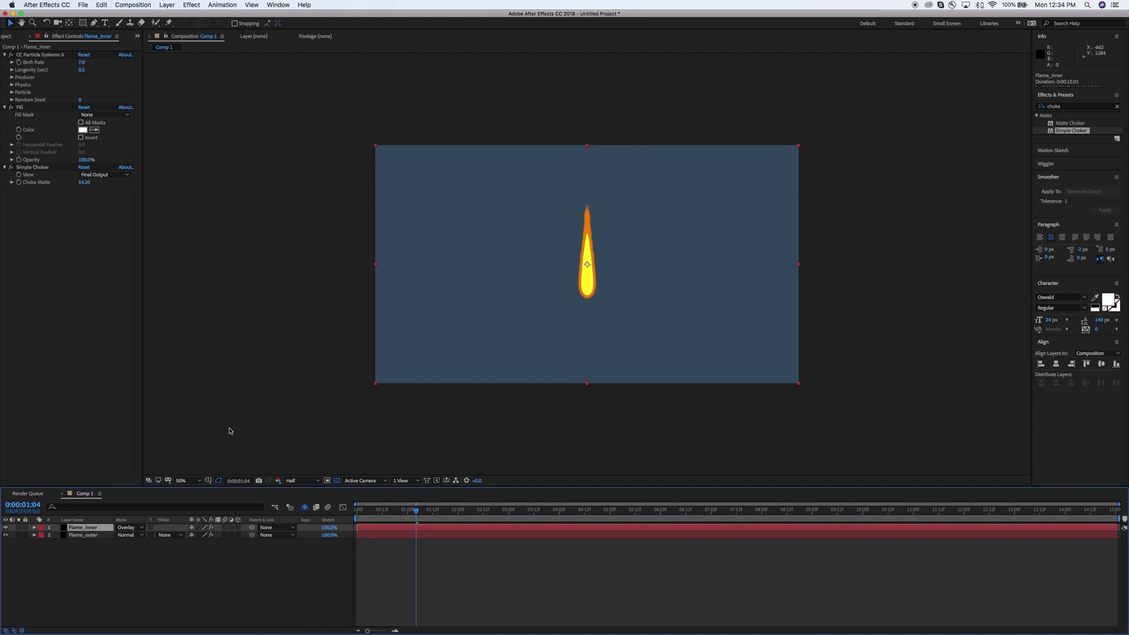
{"action": "left_click_drag", "start_coordinate": [419, 512], "coordinate": [383, 513]}
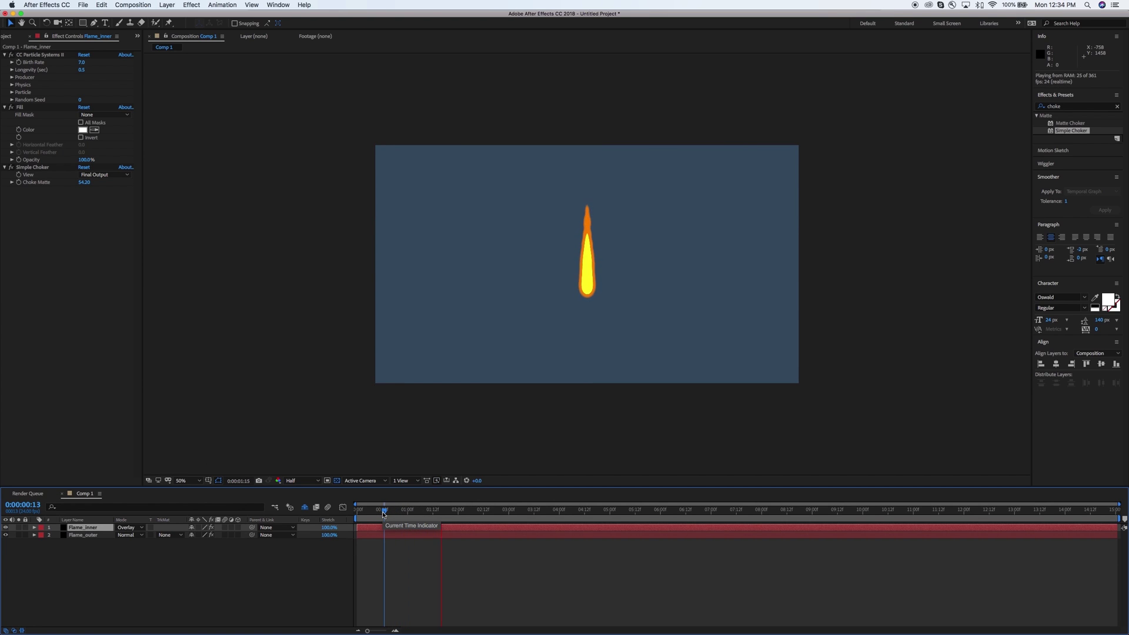
Step: Pre-compose Flame_inner and Flame_outer together into a new composition named Rocket_flame
{"action": "key", "text": "space"}
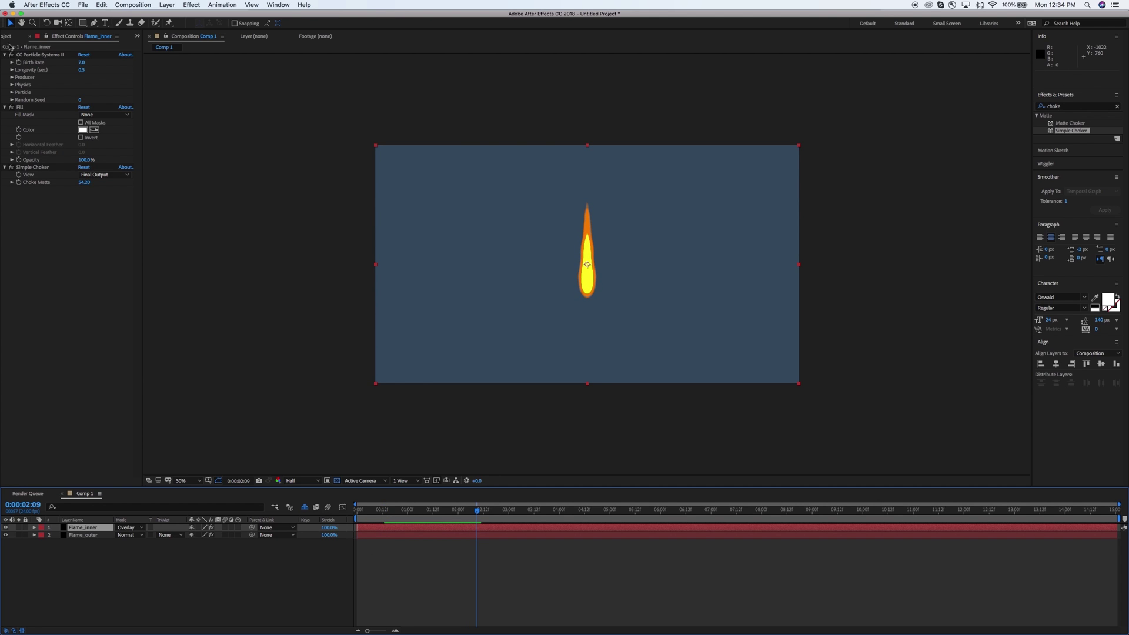
{"action": "left_click", "coordinate": [8, 37]}
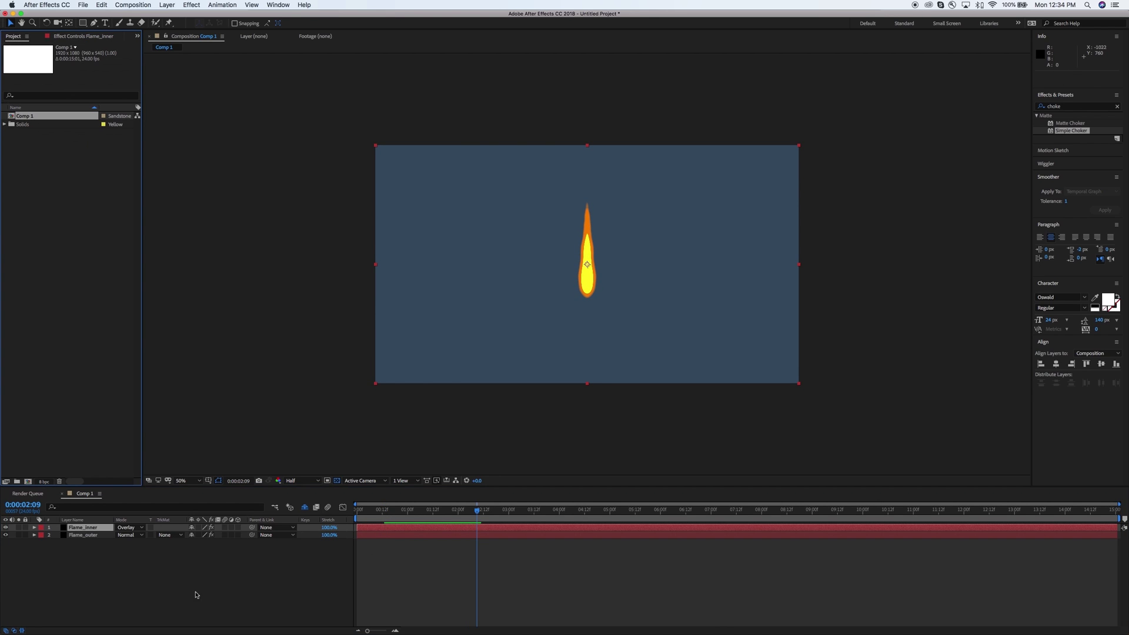
{"action": "left_click", "coordinate": [103, 535], "text": "shift"}
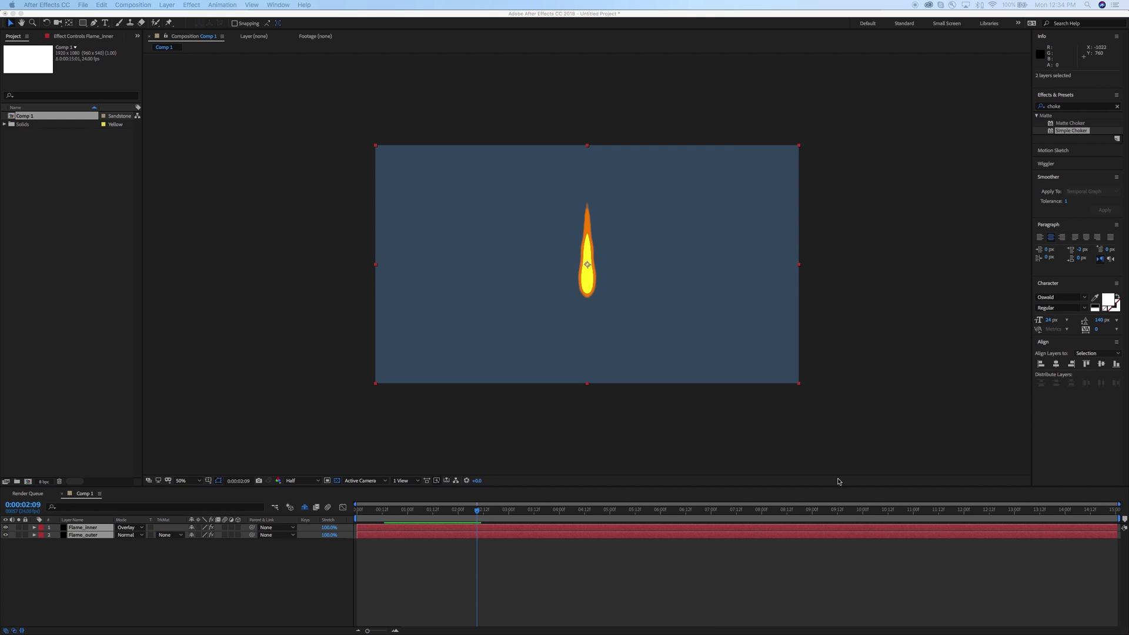
{"action": "key", "text": "super+shift+c"}
{"action": "left_click_drag", "start_coordinate": [713, 222], "coordinate": [909, 222]}
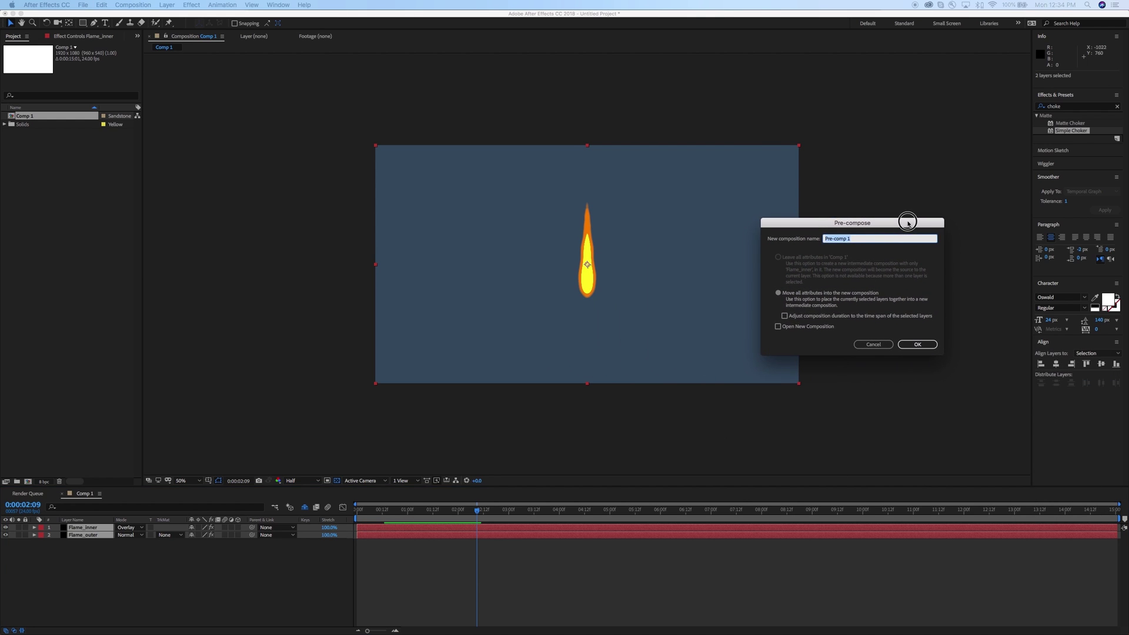
{"action": "triple_click", "coordinate": [860, 239]}
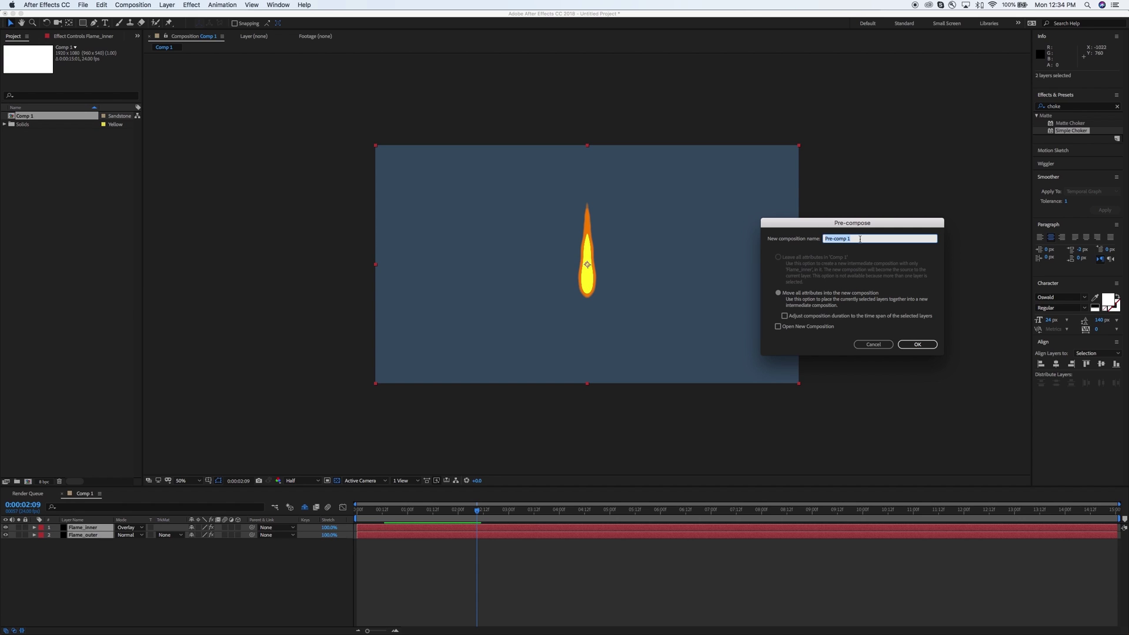
{"action": "type", "text": "F"}
{"action": "left_click", "coordinate": [916, 344]}
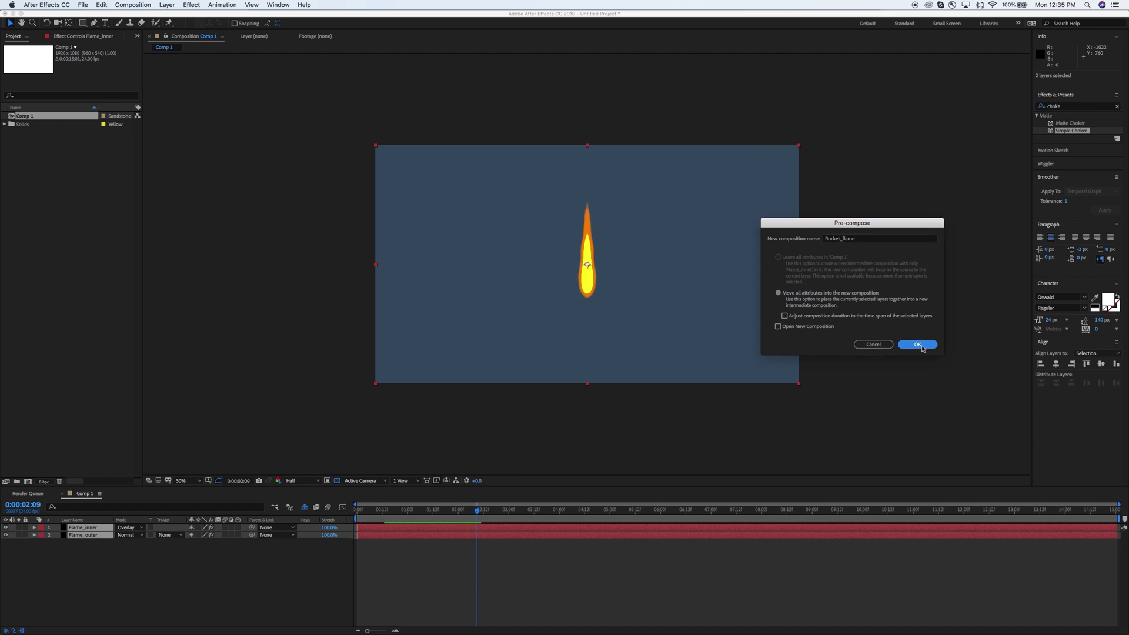
{"action": "left_click", "coordinate": [74, 219]}
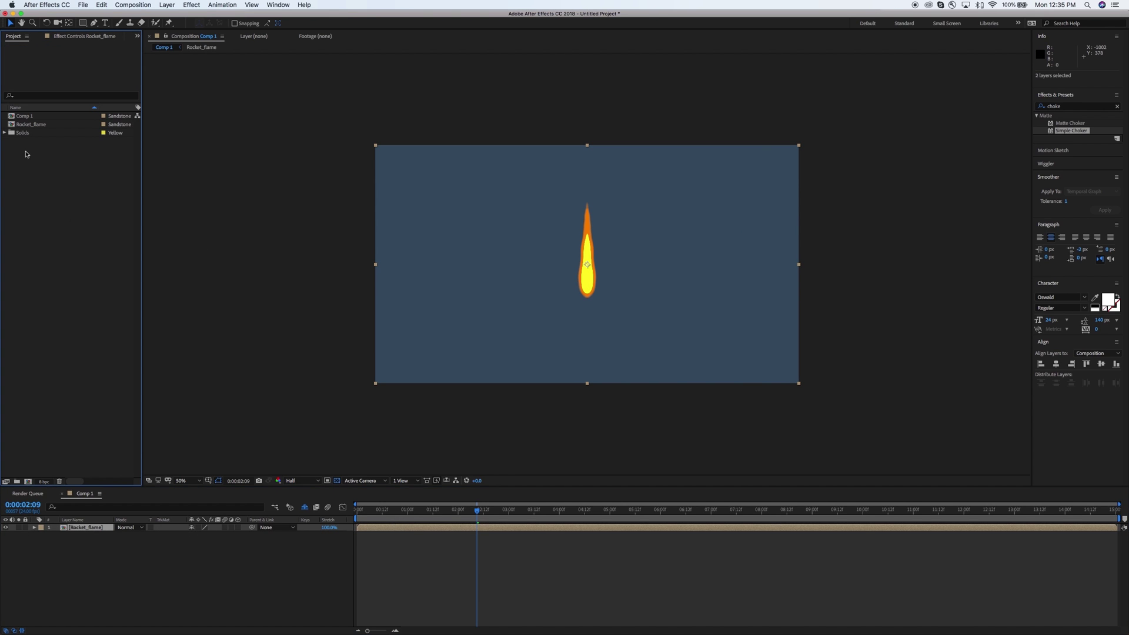
Step: Drag the missile artwork from the Project panel into Comp 1's viewer as a new layer
{"action": "right_click", "coordinate": [38, 172]}
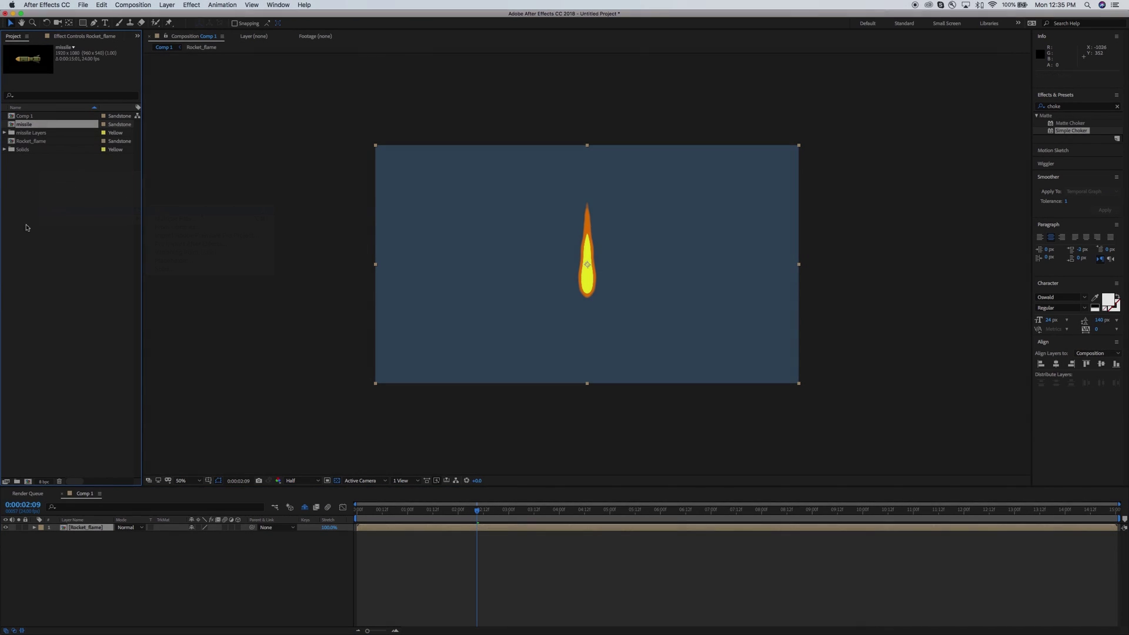
{"action": "left_click", "coordinate": [106, 223]}
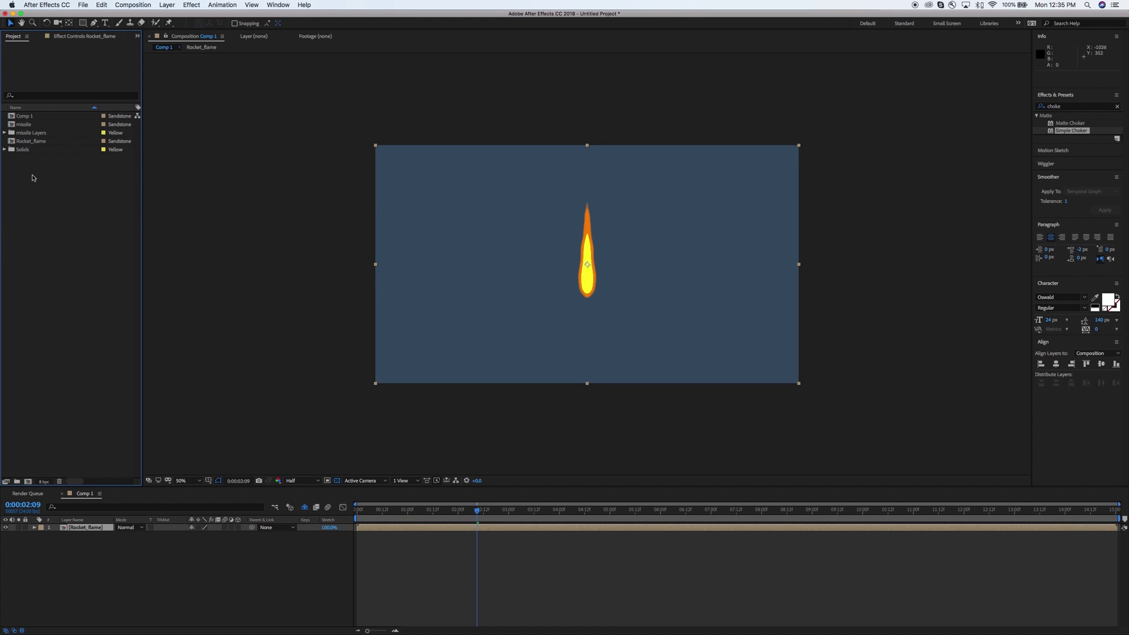
{"action": "left_click", "coordinate": [37, 118]}
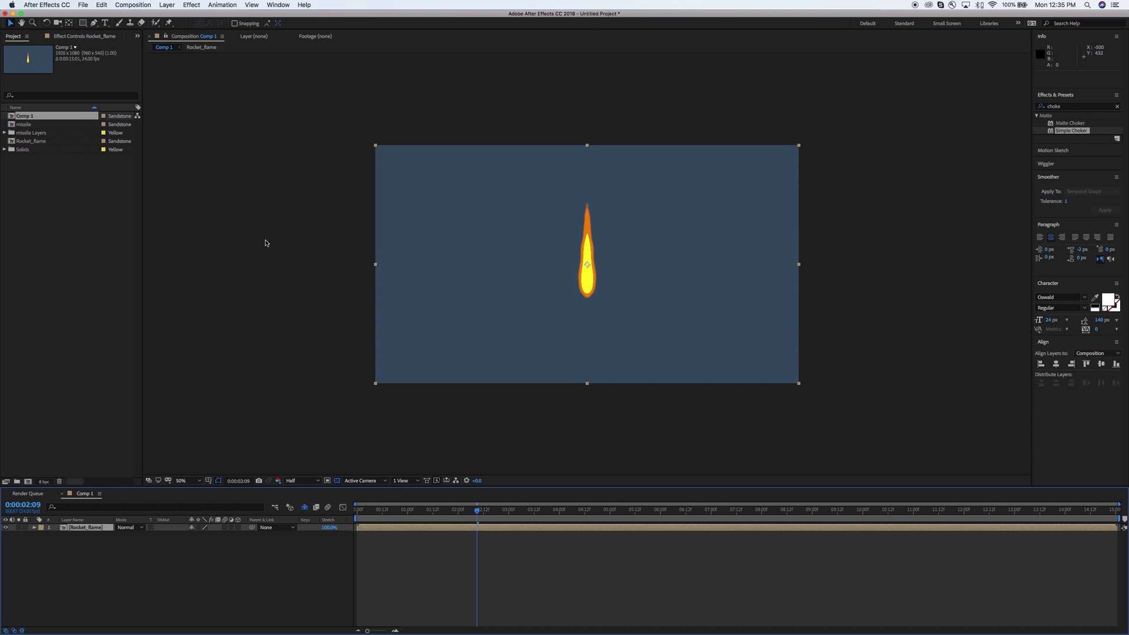
{"action": "left_click", "coordinate": [80, 291]}
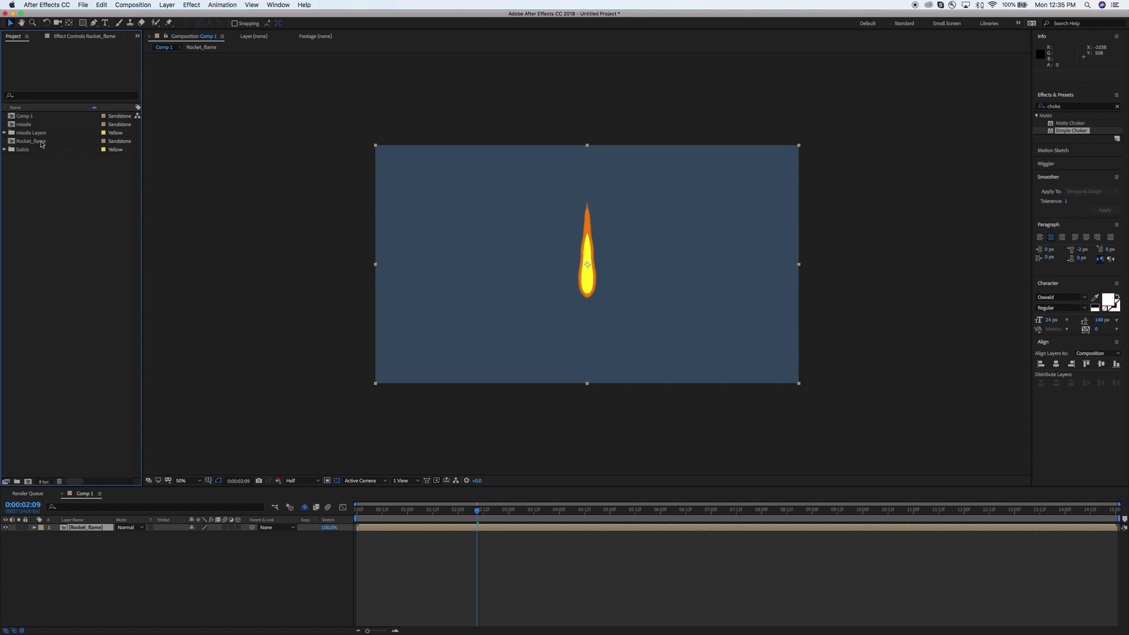
{"action": "left_click_drag", "start_coordinate": [24, 124], "coordinate": [589, 266]}
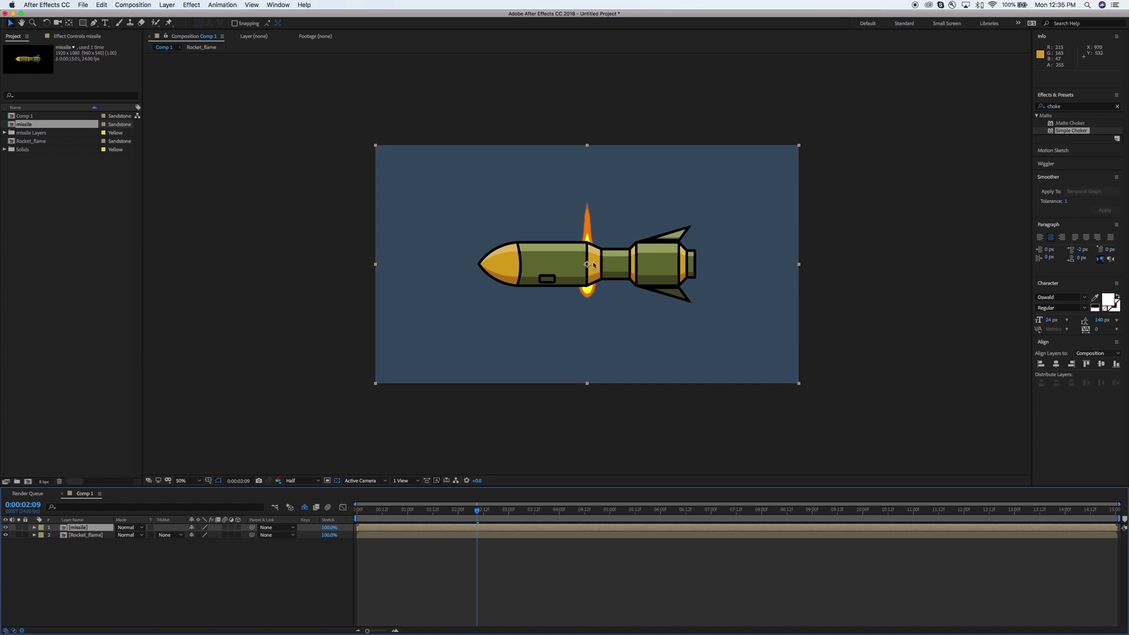
Step: Scale the missile layer down to 81%
{"action": "left_click", "coordinate": [100, 529]}
{"action": "key", "text": "s"}
{"action": "left_click_drag", "start_coordinate": [218, 537], "coordinate": [167, 536]}
{"action": "left_click", "coordinate": [139, 571]}
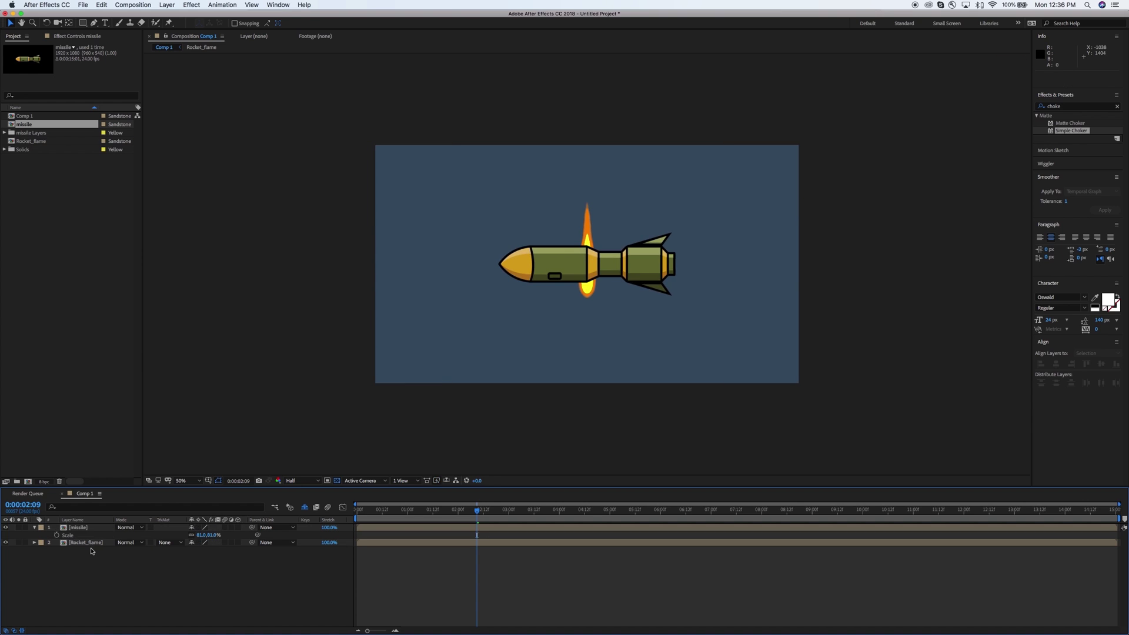
Step: Set Rocket_flame's rotation to 90°, undoing an accidental extra rotation
{"action": "left_click", "coordinate": [147, 542]}
{"action": "key", "text": "r"}
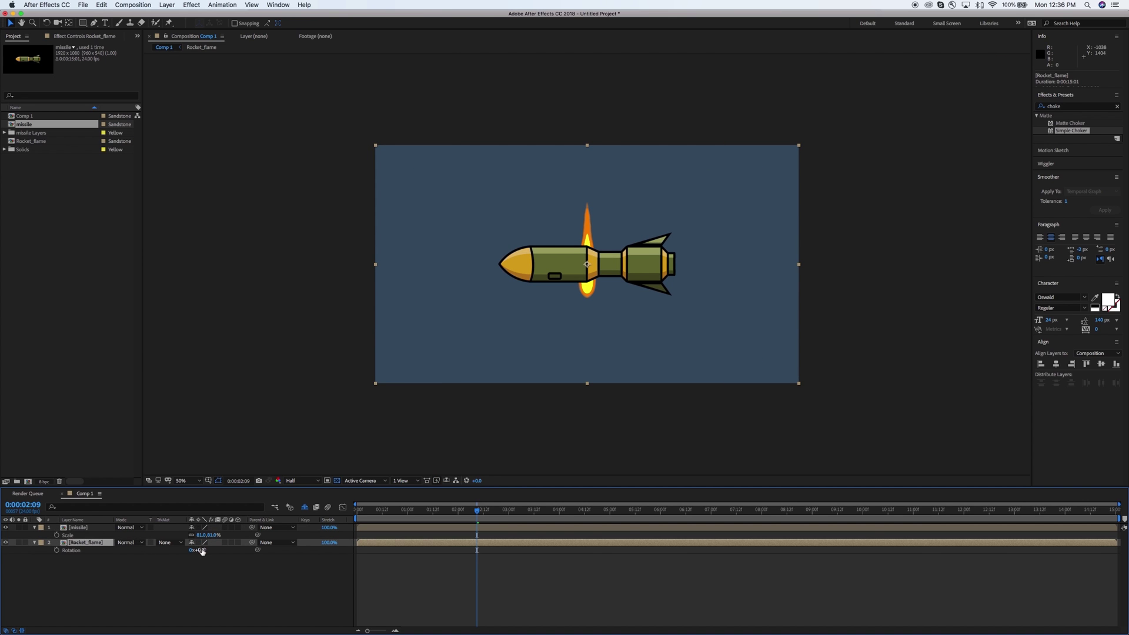
{"action": "left_click_drag", "start_coordinate": [199, 550], "coordinate": [222, 553]}
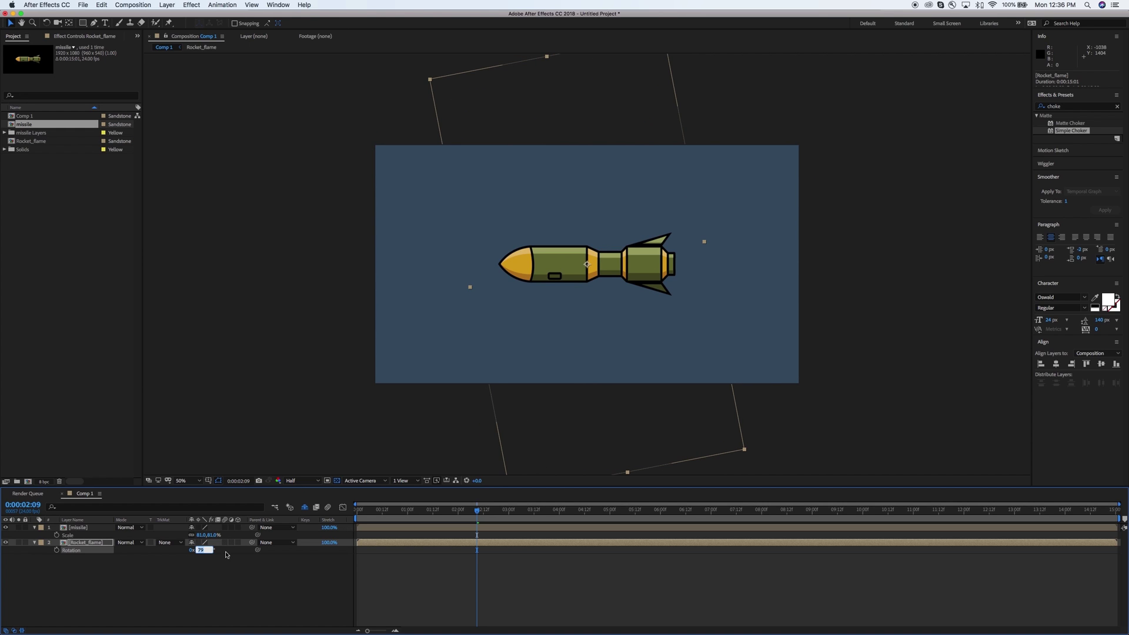
{"action": "type", "text": "90"}
{"action": "key", "text": "shift+Tab"}
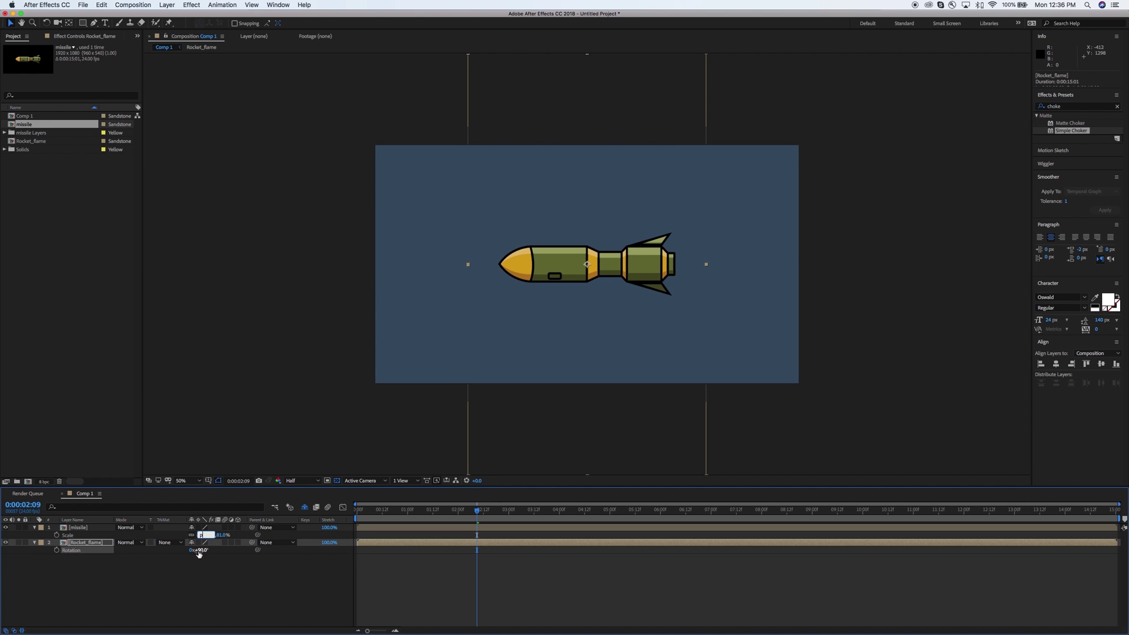
{"action": "key", "text": "Return"}
{"action": "mouse_move", "coordinate": [201, 551]}
{"action": "left_mouse_down"}
{"action": "mouse_move", "coordinate": [212, 545]}
{"action": "mouse_move", "coordinate": [202, 546]}
{"action": "left_mouse_up"}
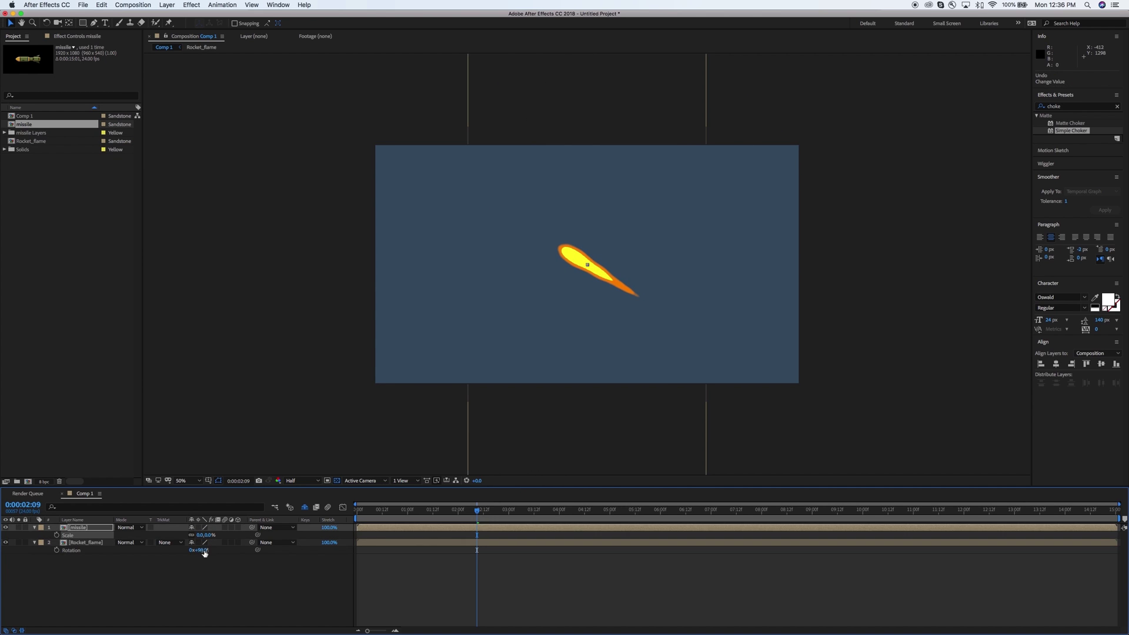
{"action": "key", "text": "super+z"}
Step: Restore the missile to 100% scale and move Rocket_flame right behind its tail
{"action": "left_click", "coordinate": [96, 542]}
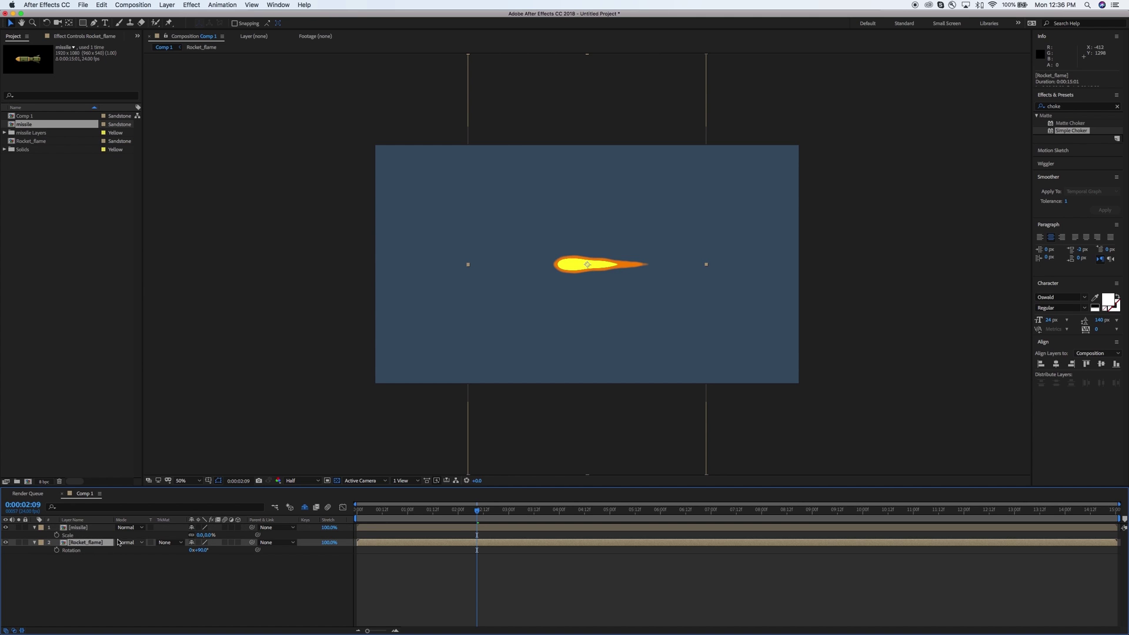
{"action": "left_click_drag", "start_coordinate": [193, 551], "coordinate": [262, 548]}
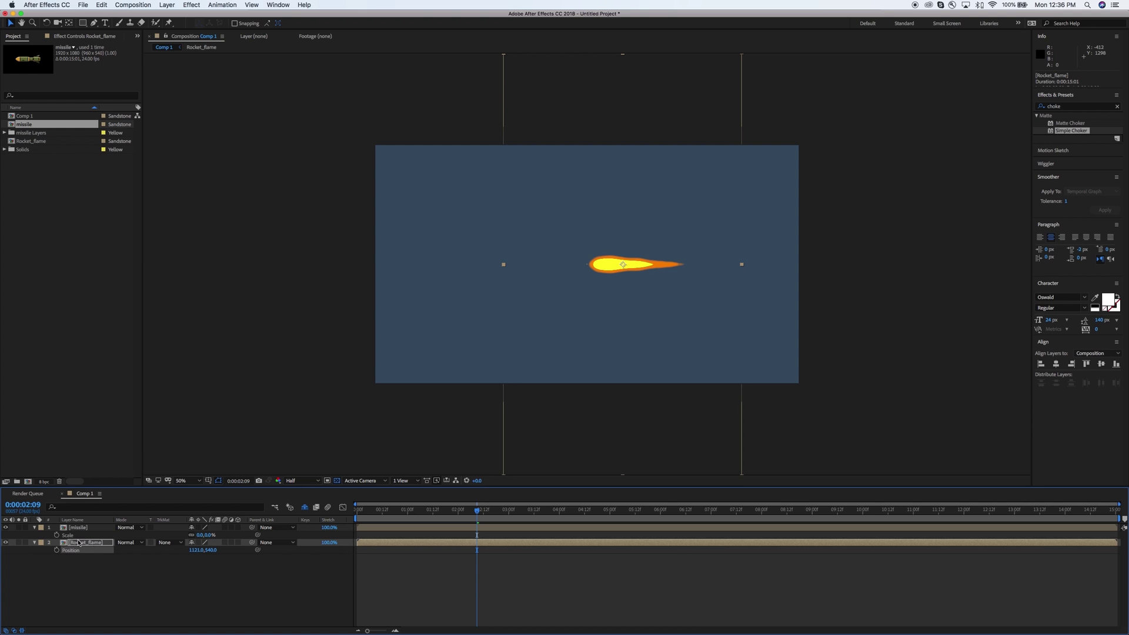
{"action": "left_click", "coordinate": [212, 535]}
{"action": "type", "text": "100"}
{"action": "key", "text": "Tab"}
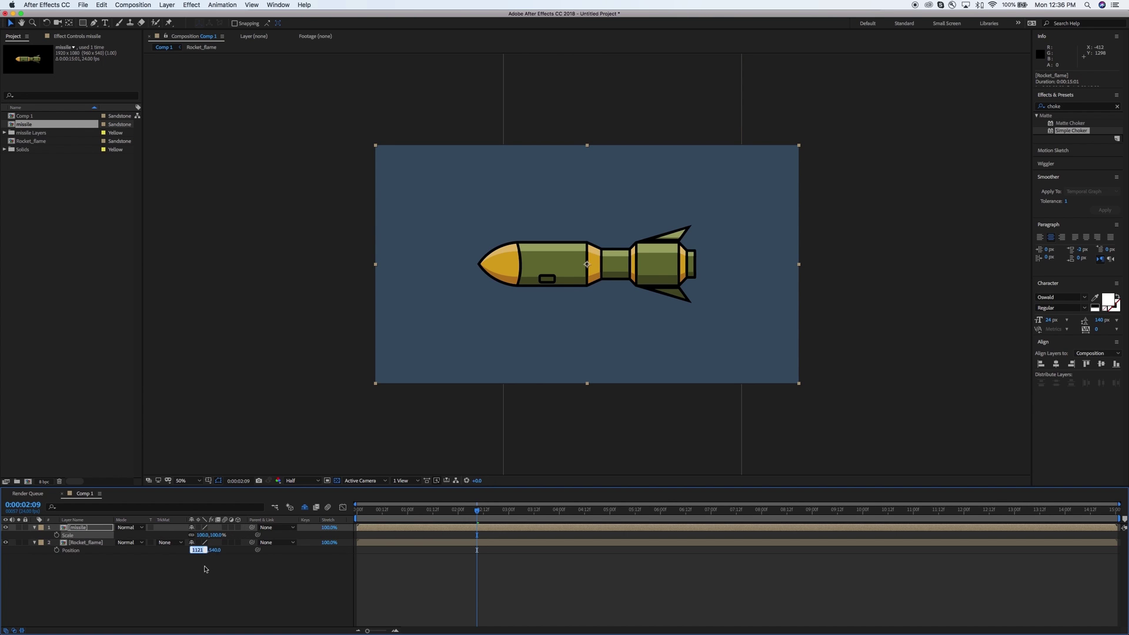
{"action": "left_click_drag", "start_coordinate": [197, 550], "coordinate": [385, 547]}
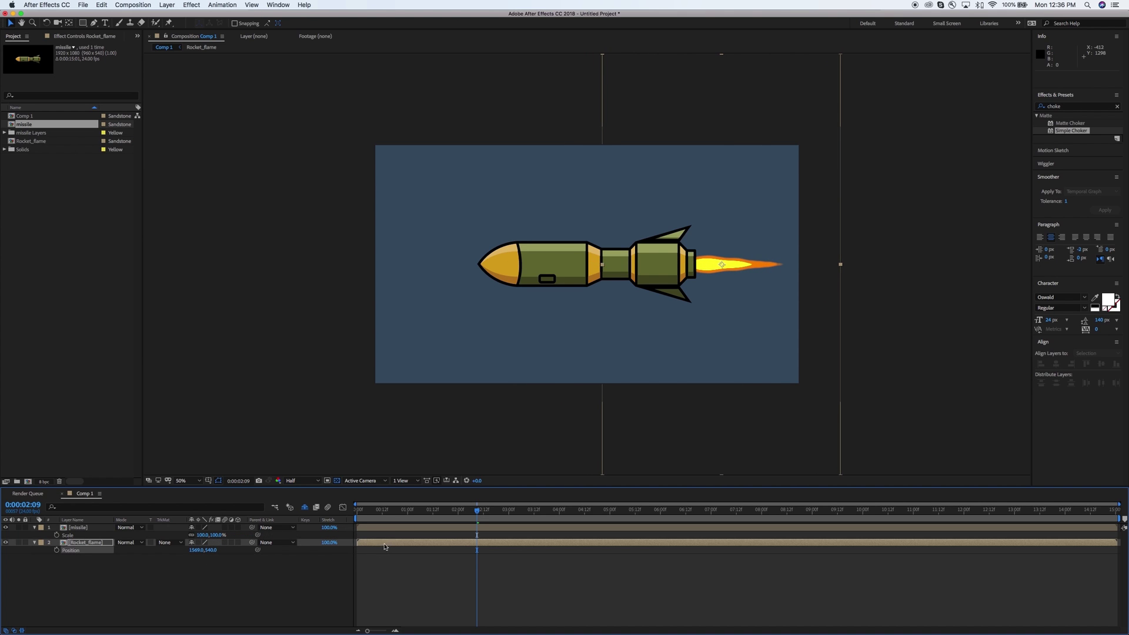
{"action": "left_click", "coordinate": [376, 527]}
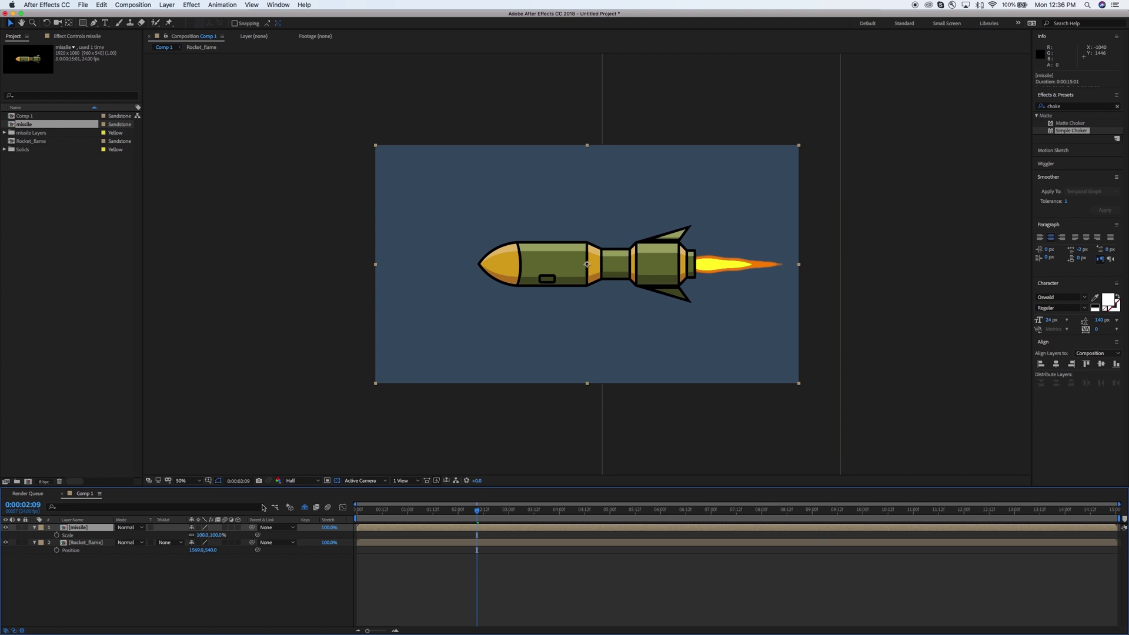
Step: Parent Rocket_flame to the missile and give missile Position the expression [value[0],wiggle(1,100)[1]]
{"action": "left_click", "coordinate": [79, 542]}
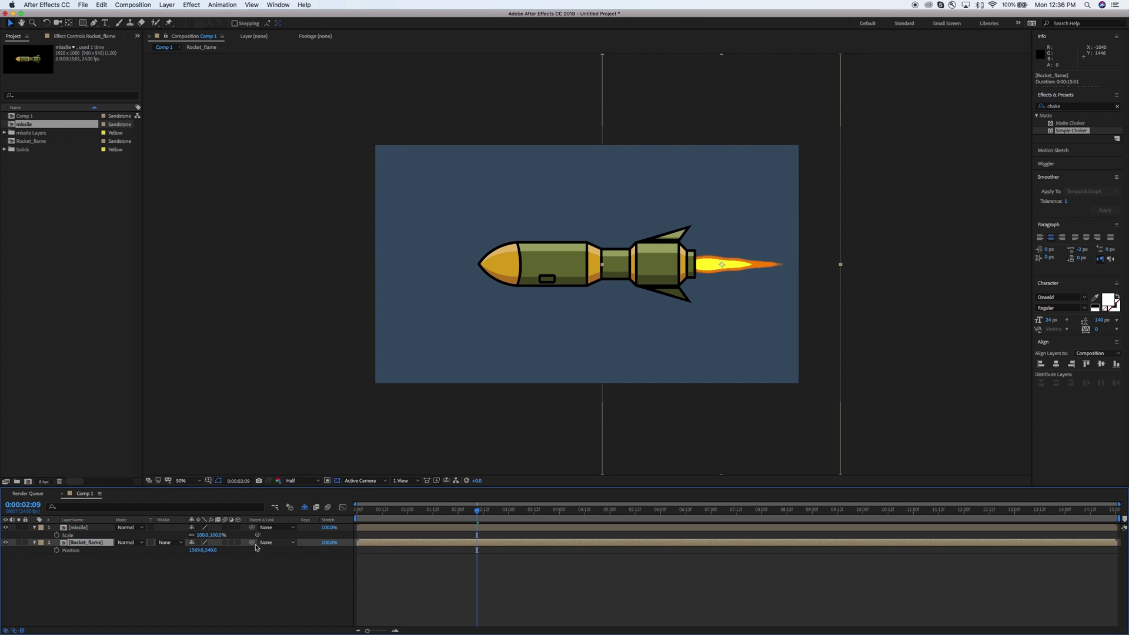
{"action": "left_click_drag", "start_coordinate": [252, 542], "coordinate": [130, 529]}
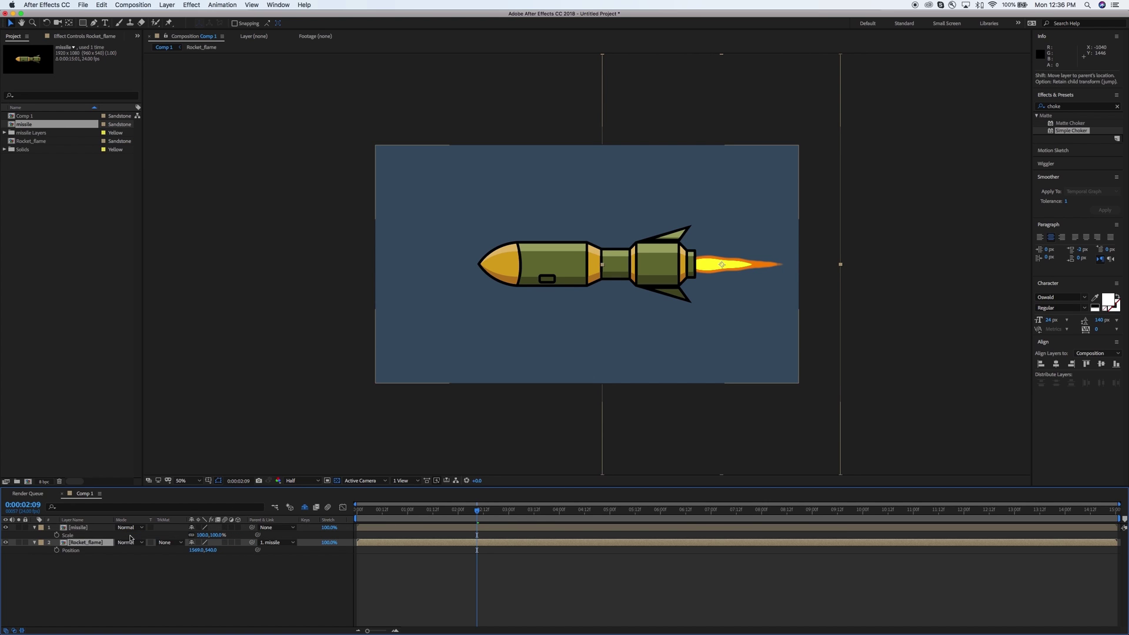
{"action": "left_click", "coordinate": [79, 528]}
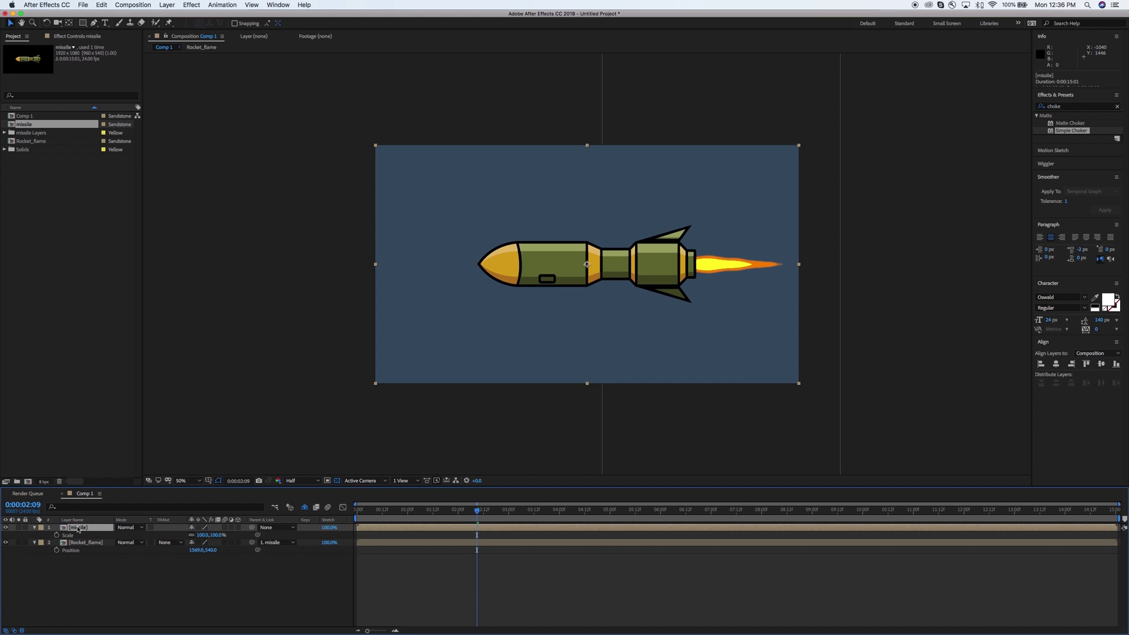
{"action": "key", "text": "p"}
{"action": "left_click", "coordinate": [57, 535], "text": "alt"}
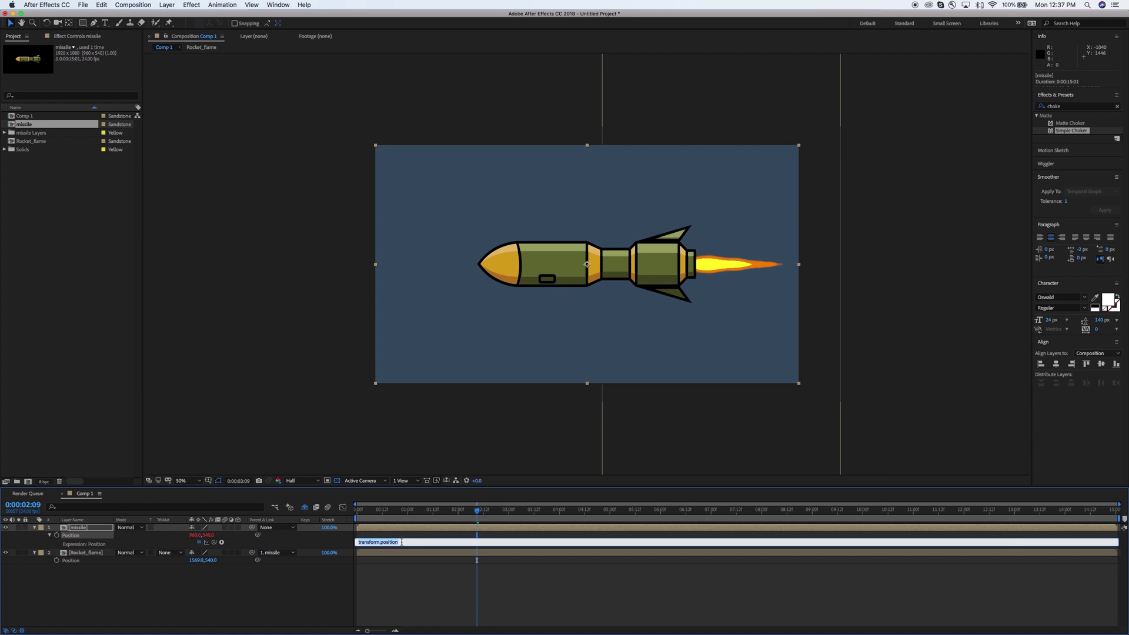
{"action": "type", "text": "[value[0],wiggle(1,100)[1]]"}
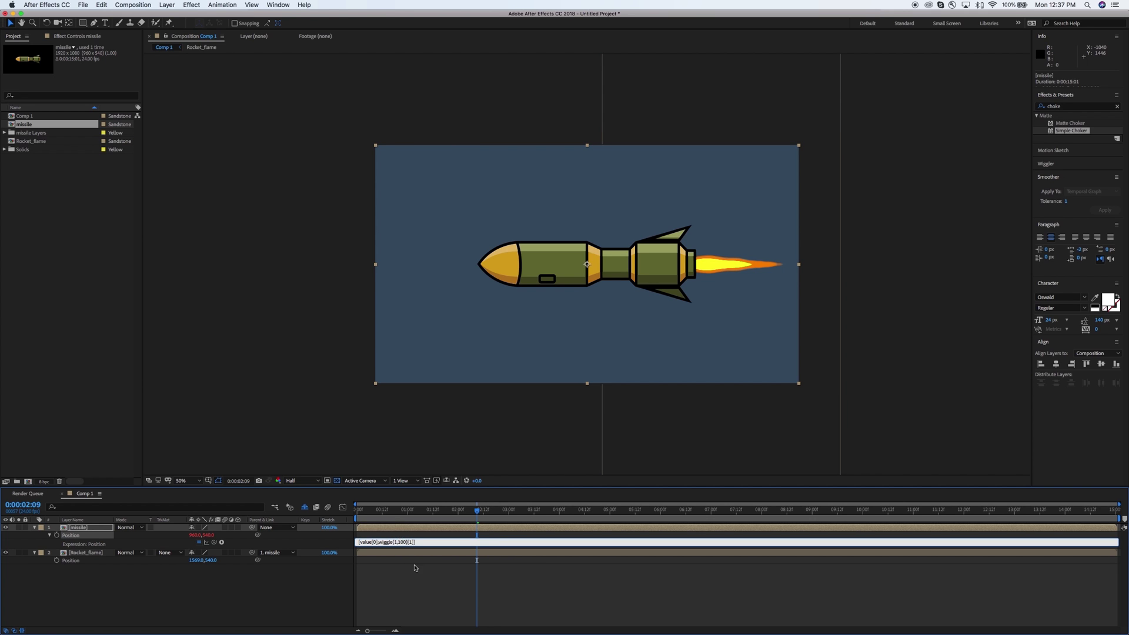
{"action": "left_click", "coordinate": [478, 510]}
{"action": "left_click_drag", "start_coordinate": [476, 511], "coordinate": [414, 512]}
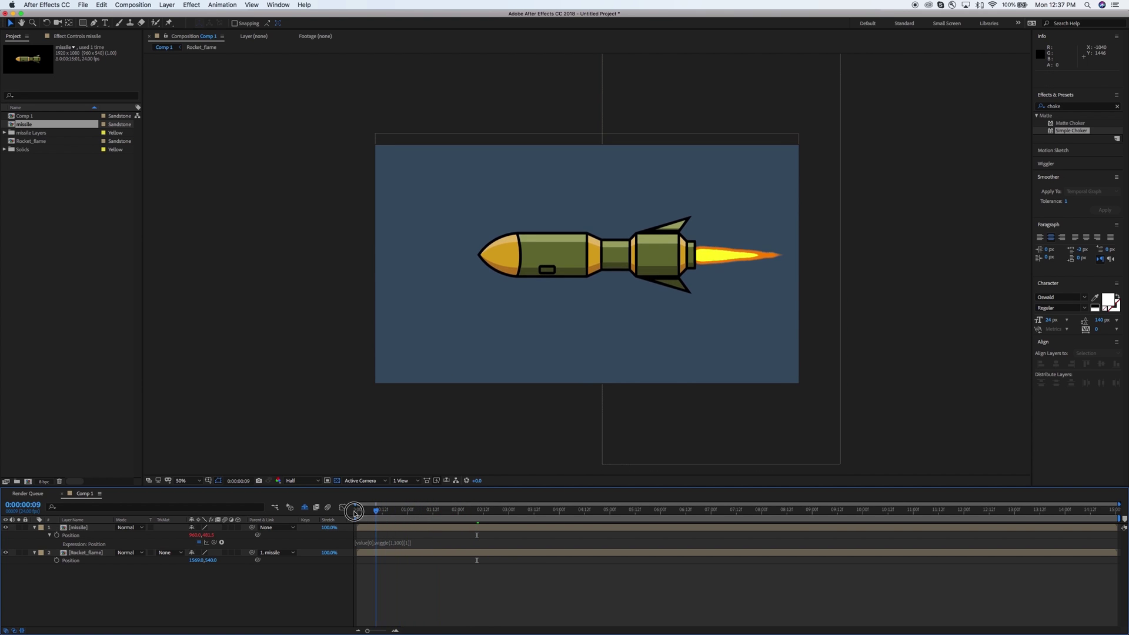
Step: Preview the wiggle, change the expression to wiggle(2,100), and preview it again
{"action": "left_click", "coordinate": [354, 512]}
{"action": "key", "text": "space"}
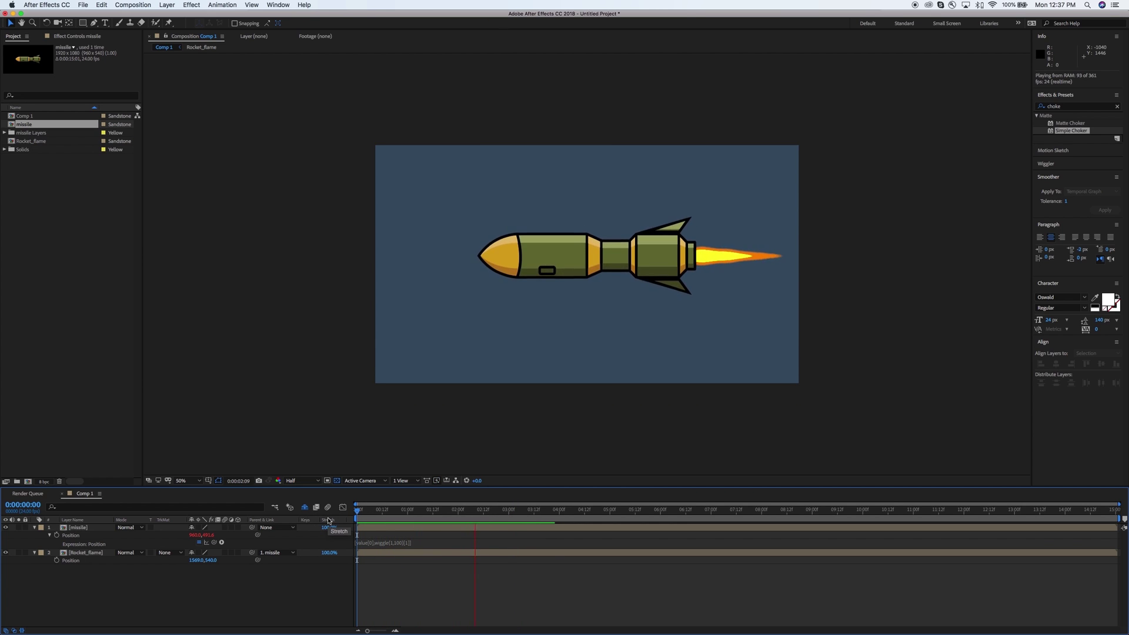
{"action": "key", "text": "space"}
{"action": "left_click", "coordinate": [397, 542]}
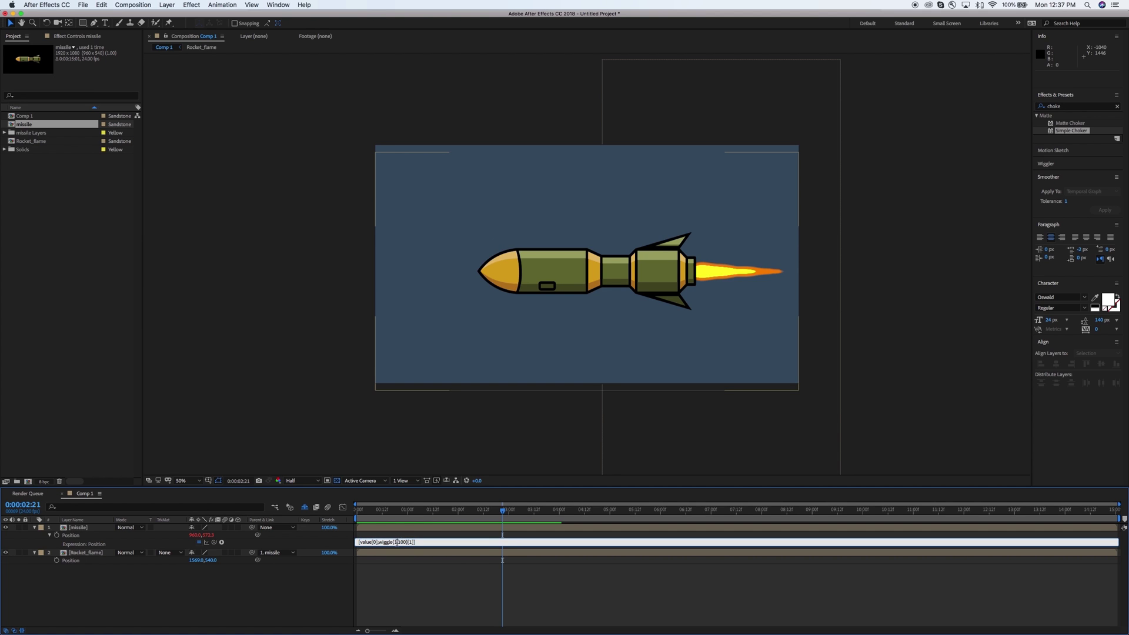
{"action": "key", "text": "BackSpace"}
{"action": "type", "text": "2"}
{"action": "key", "text": "KP_Enter"}
{"action": "key", "text": "space"}
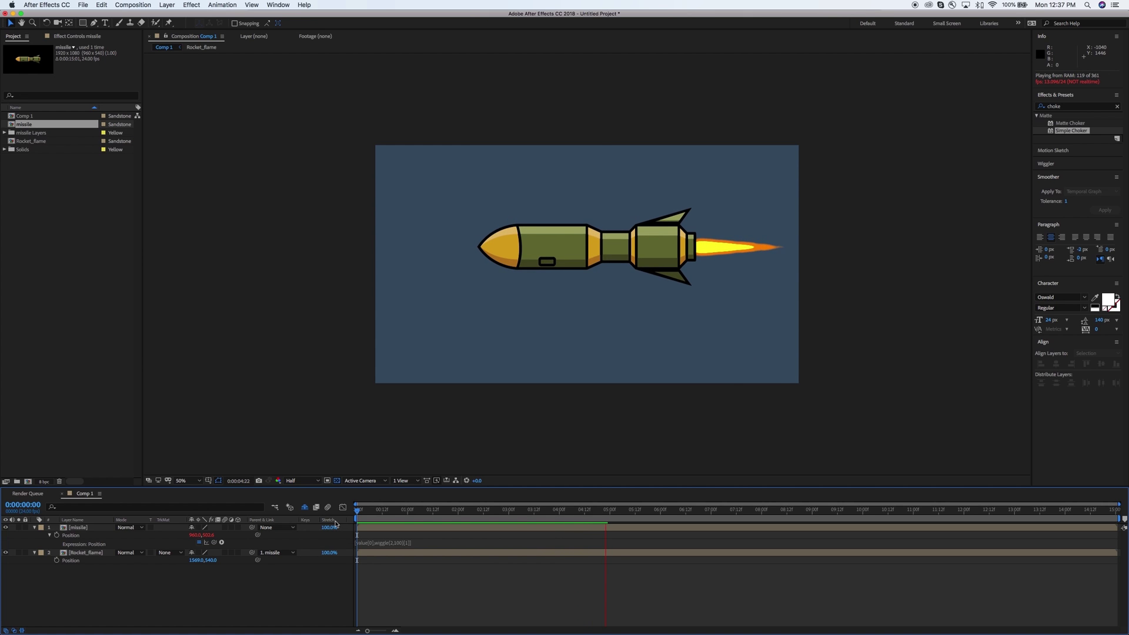
{"action": "left_click_drag", "start_coordinate": [606, 511], "coordinate": [558, 516]}
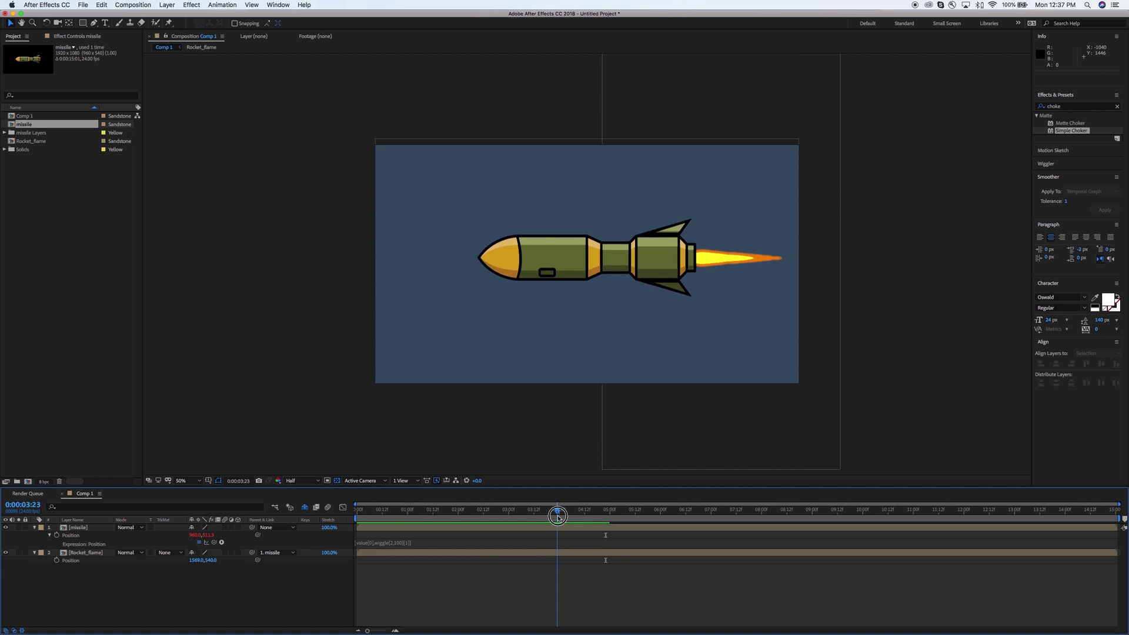
Step: End the work area at 0:00:03:23, preview it, and scrub to check the wiggle
{"action": "key", "text": "n"}
{"action": "key", "text": "space"}
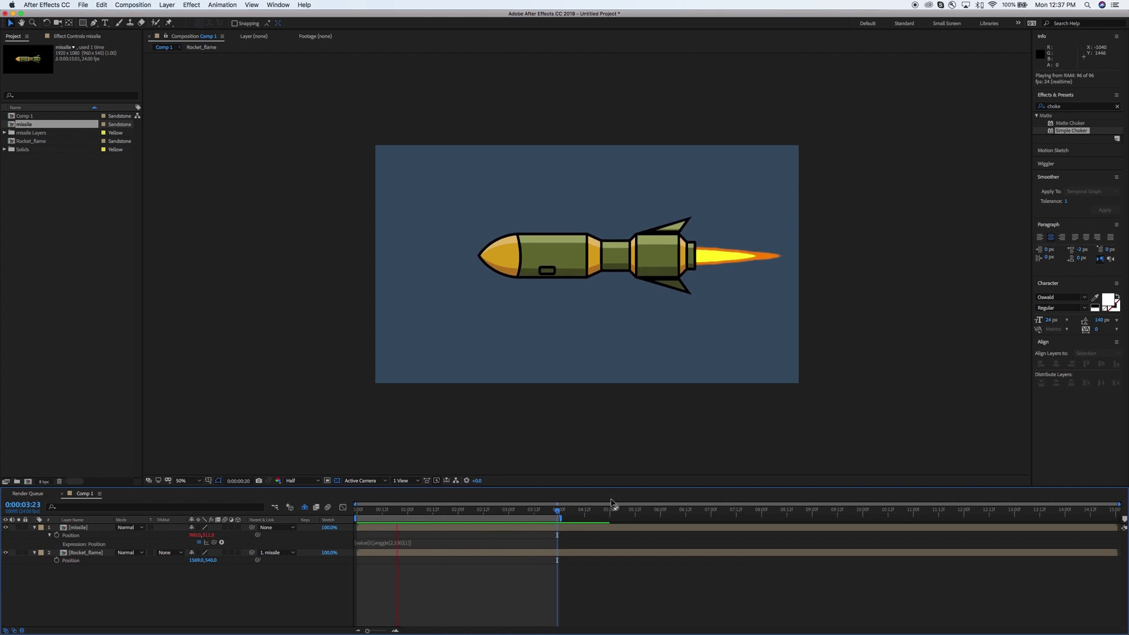
{"action": "key", "text": "space"}
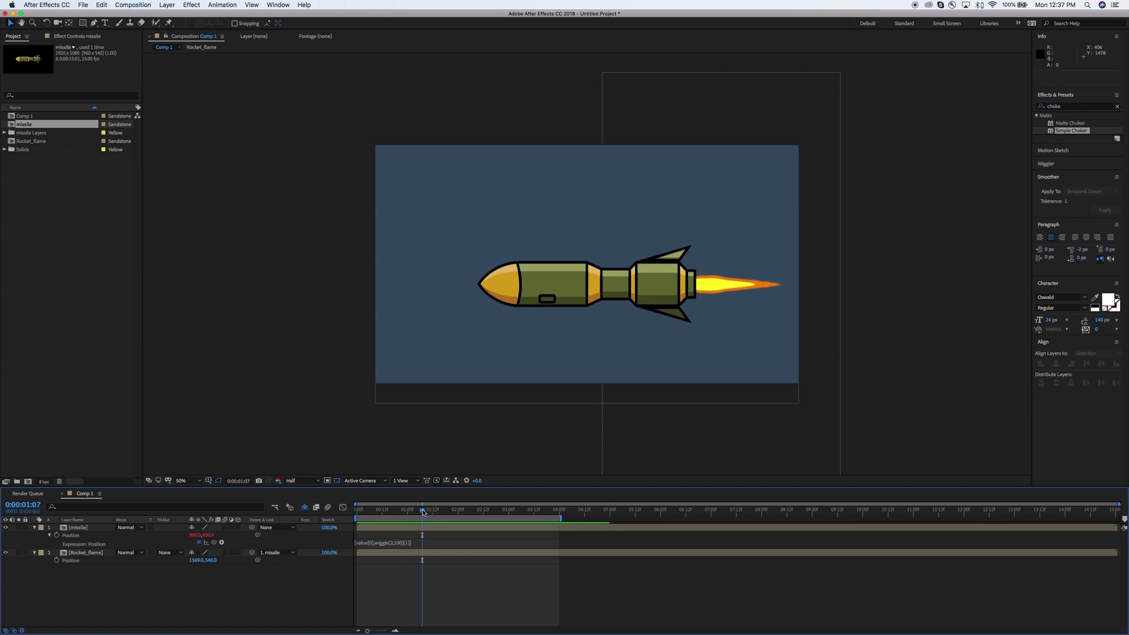
{"action": "left_click_drag", "start_coordinate": [423, 511], "coordinate": [396, 516]}
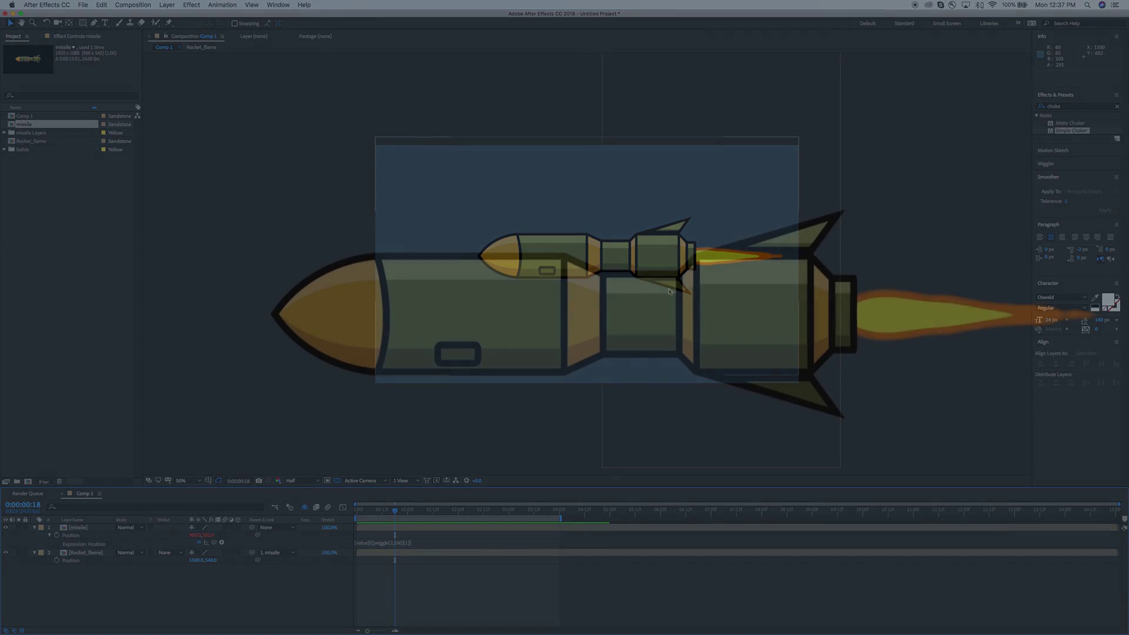